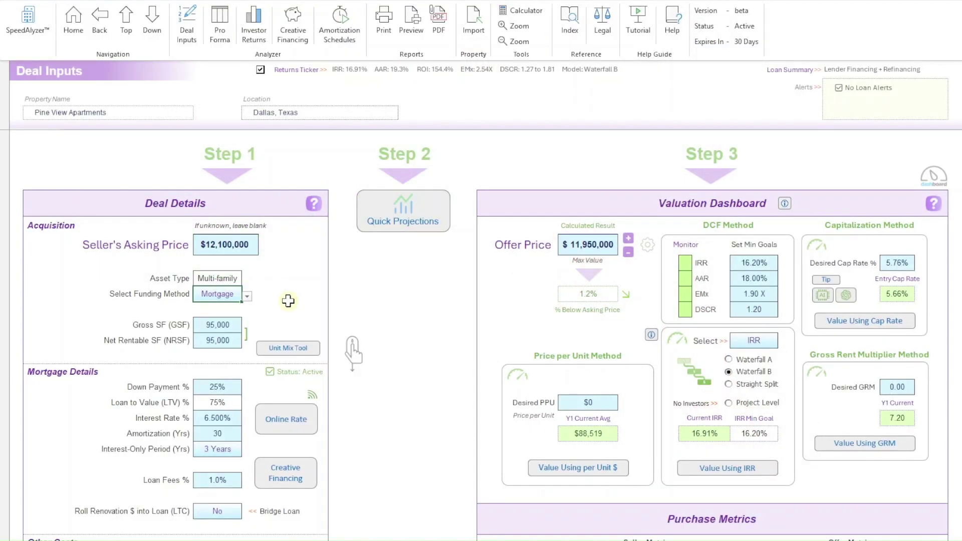
- Switch the funding method to All Cash and back to Mortgage in the acquisition details
{"action": "left_click", "coordinate": [247, 296]}
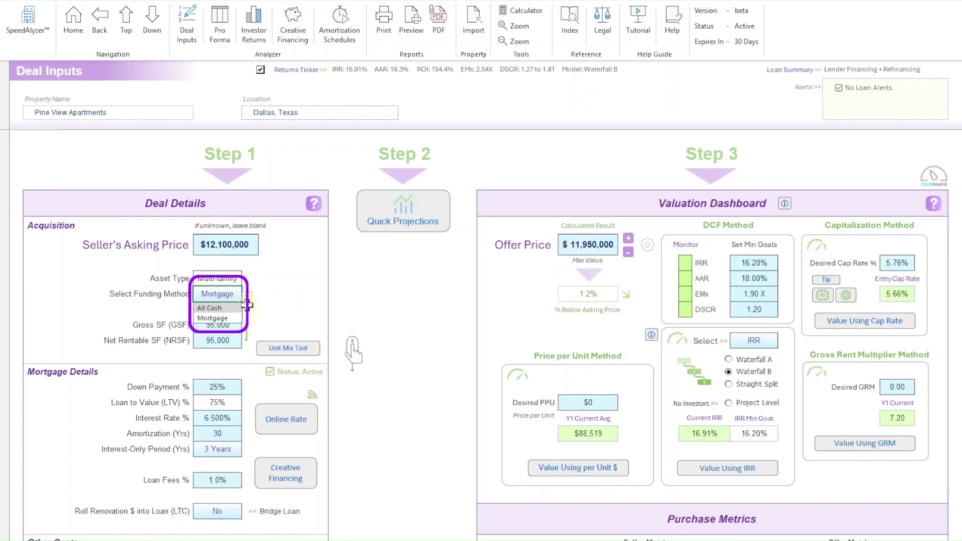
{"action": "left_click", "coordinate": [220, 308]}
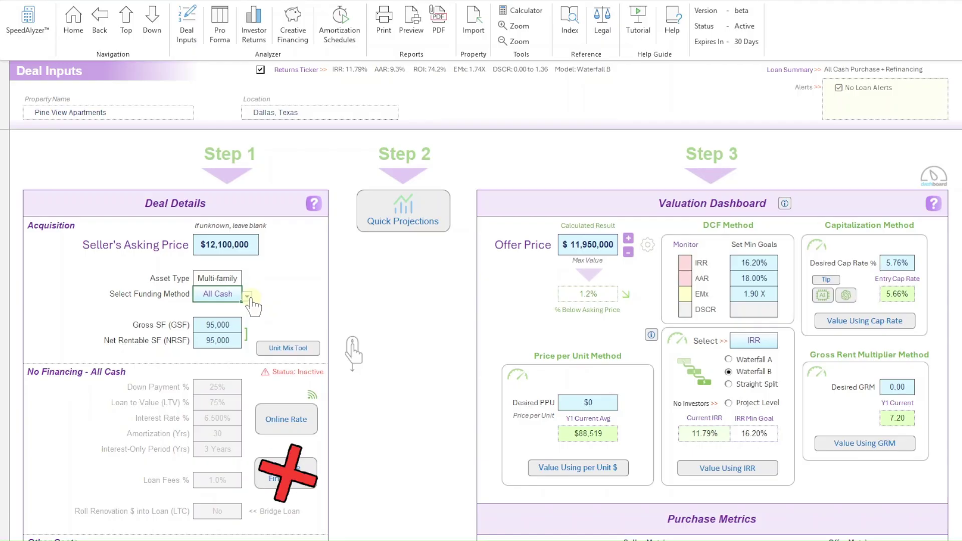
{"action": "left_click", "coordinate": [247, 297]}
{"action": "left_click", "coordinate": [228, 317]}
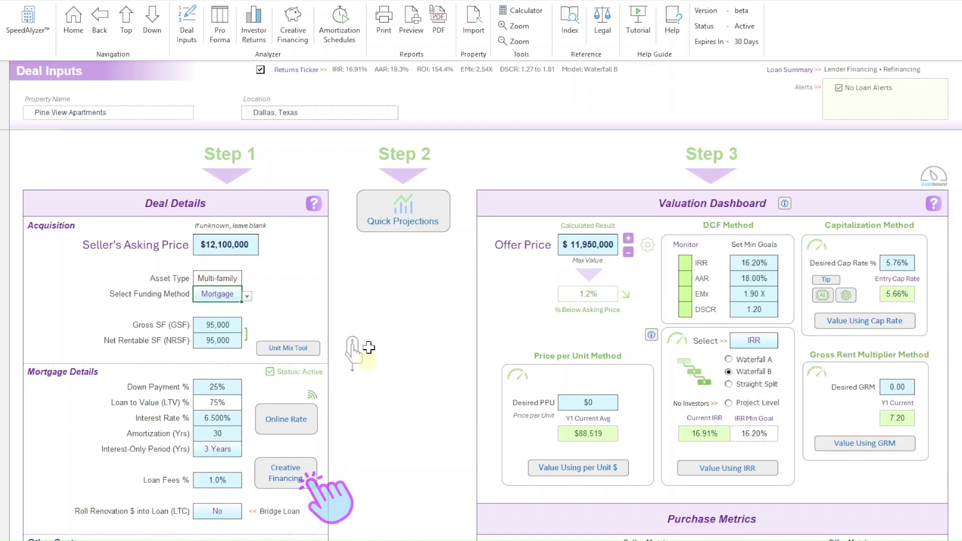
- Open the Creative Financing sheet and toggle the Private Money Loan on and off to compare the deal returns
{"action": "left_click", "coordinate": [299, 31]}
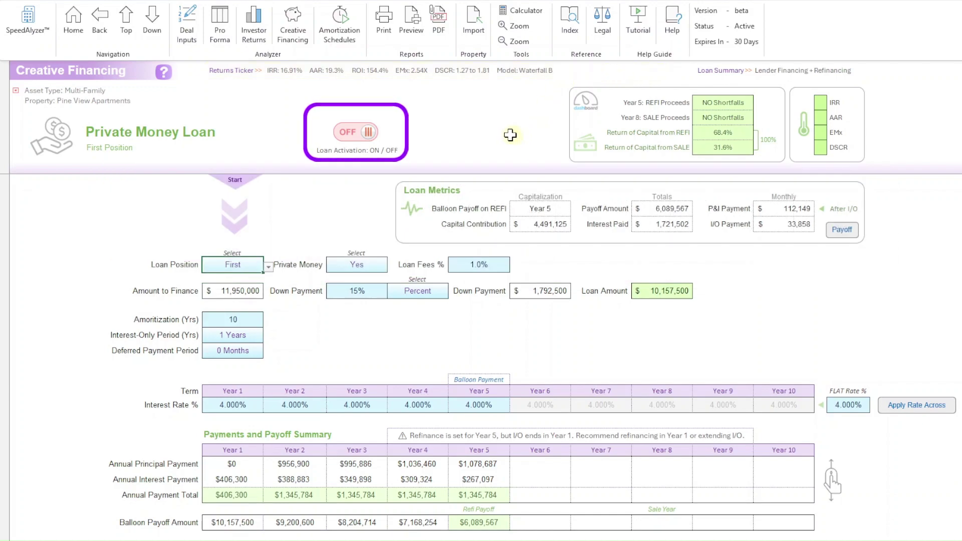
{"action": "left_click", "coordinate": [371, 132]}
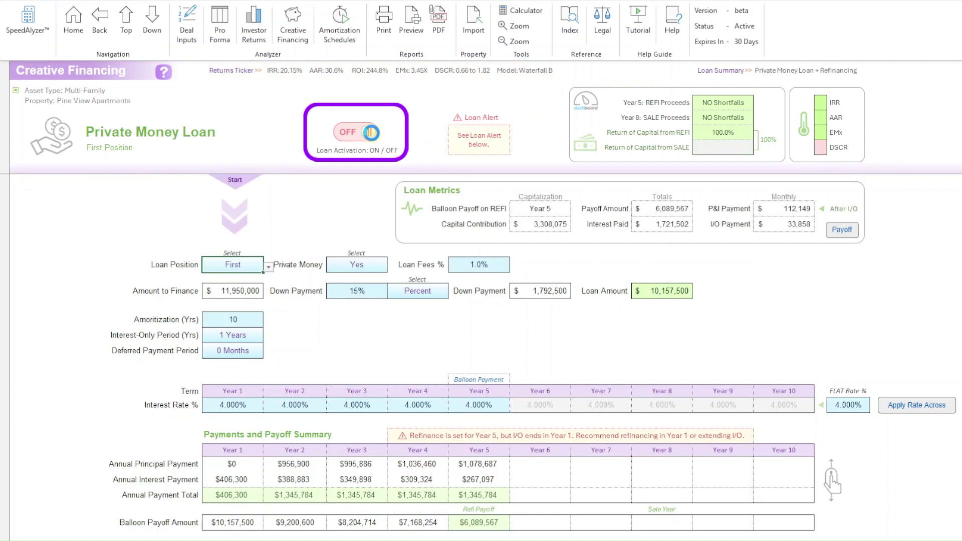
{"action": "left_click", "coordinate": [348, 132]}
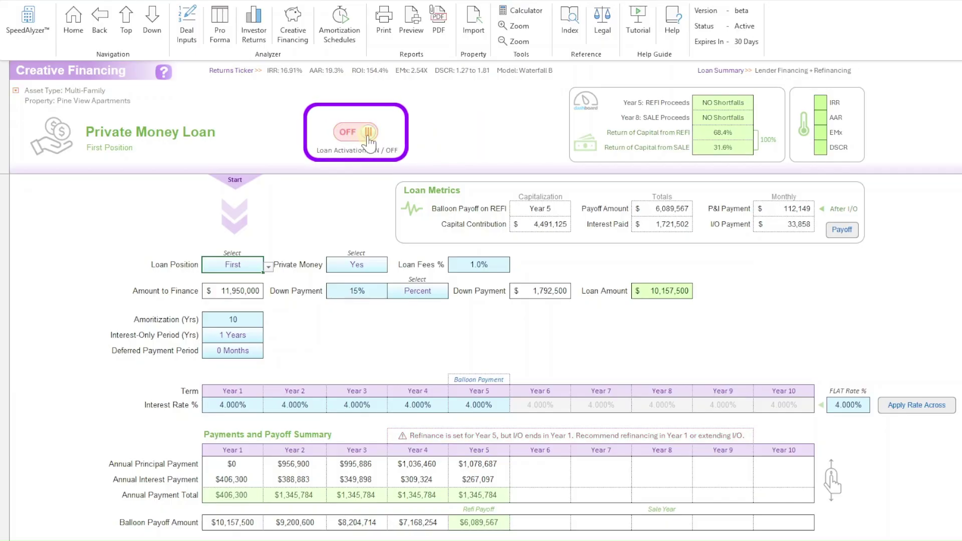
{"action": "left_click", "coordinate": [368, 133]}
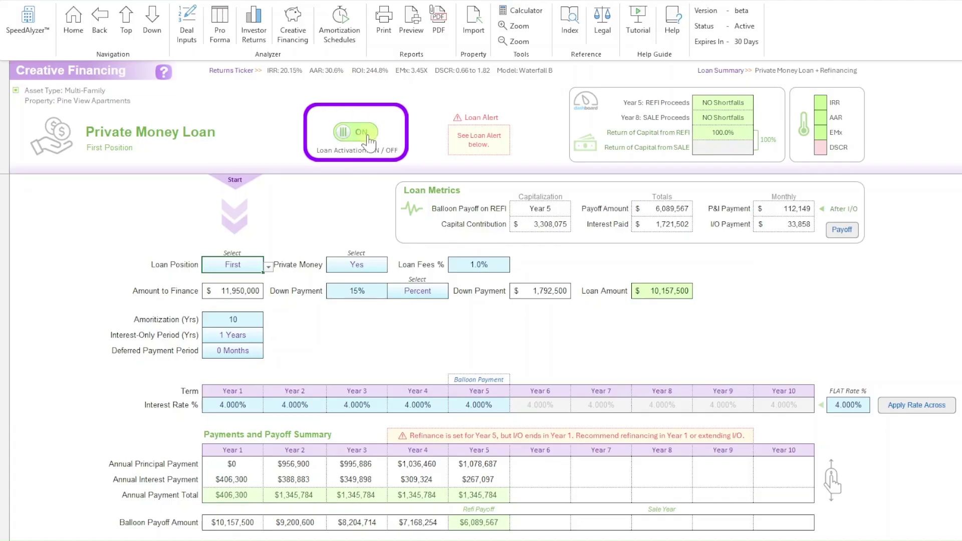
{"action": "left_click", "coordinate": [349, 133]}
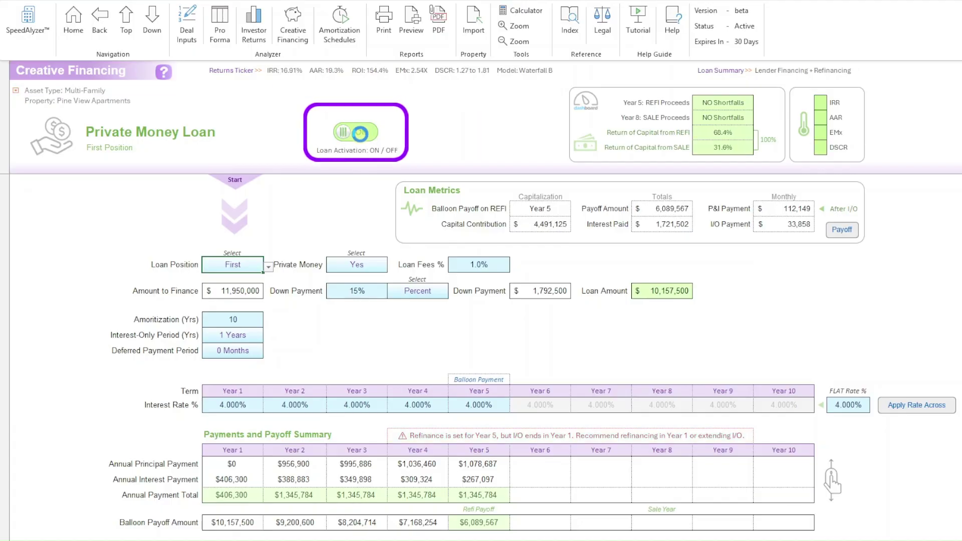
{"action": "left_click", "coordinate": [366, 133]}
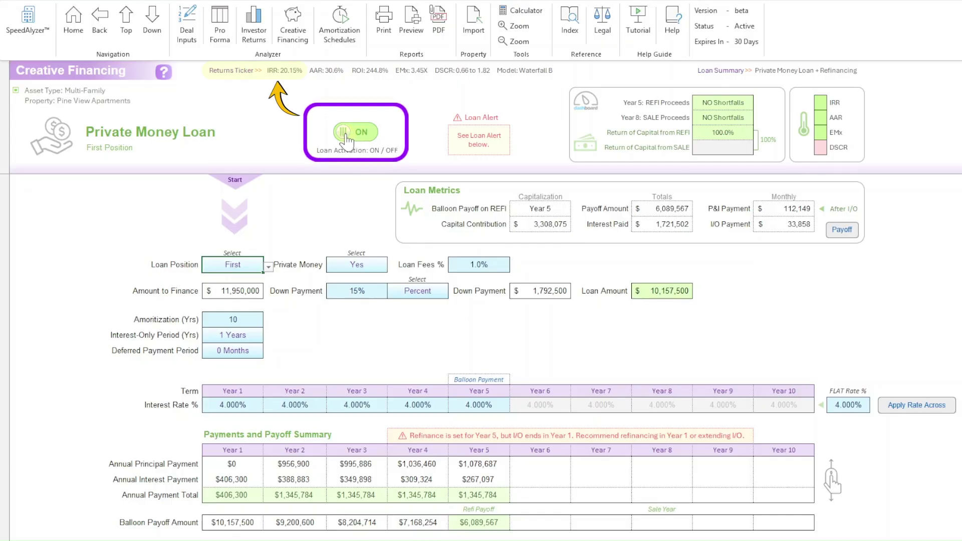
{"action": "left_click", "coordinate": [345, 133]}
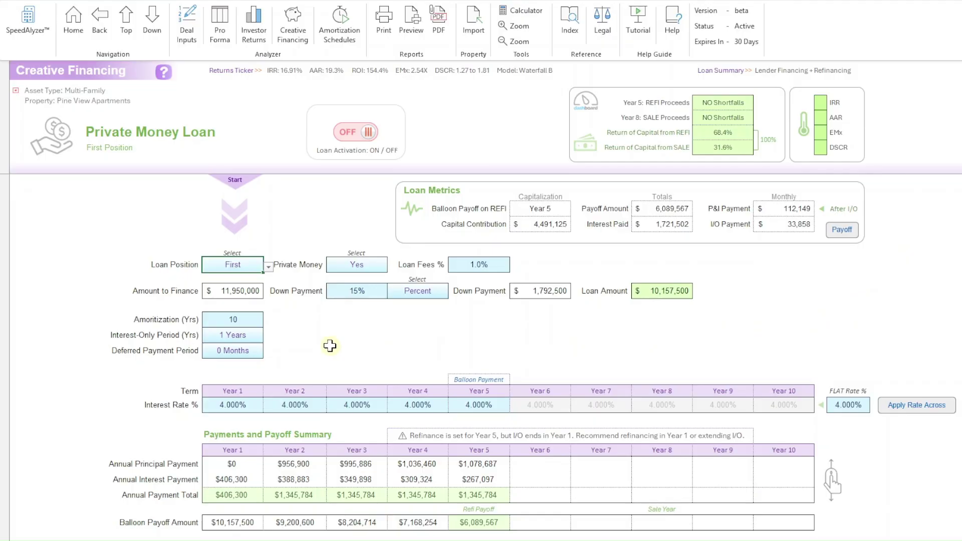
- Activate the Private Money Loan and select First as its loan position
{"action": "left_click", "coordinate": [369, 133]}
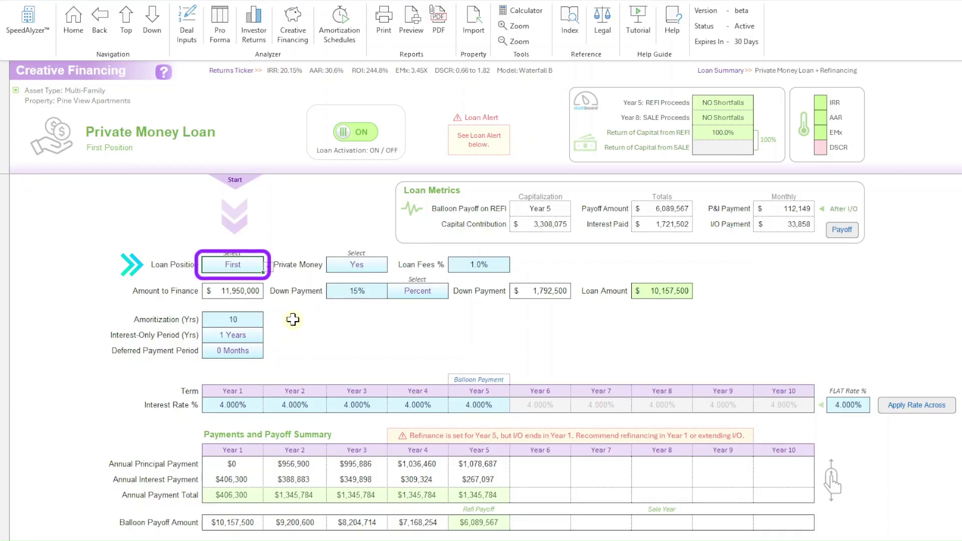
{"action": "left_click", "coordinate": [269, 267]}
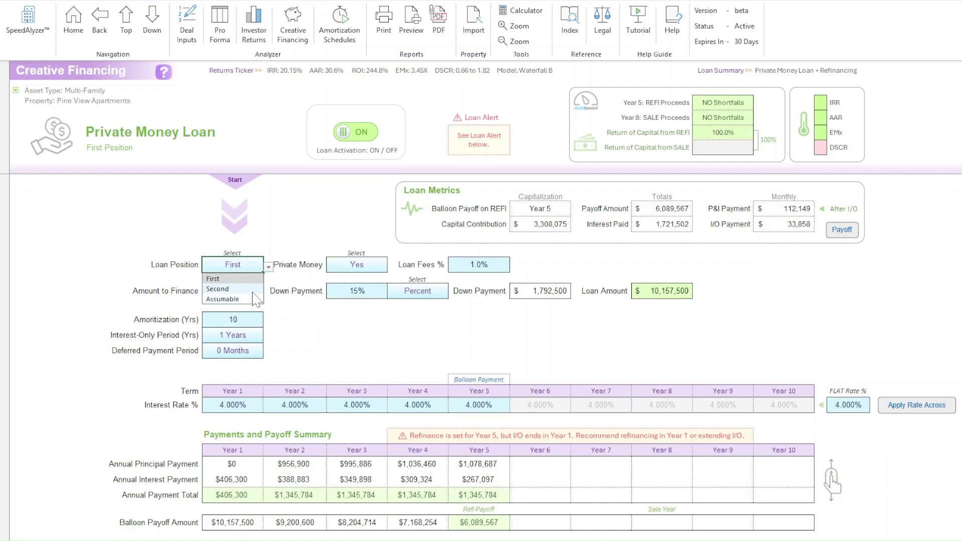
{"action": "left_click", "coordinate": [252, 279]}
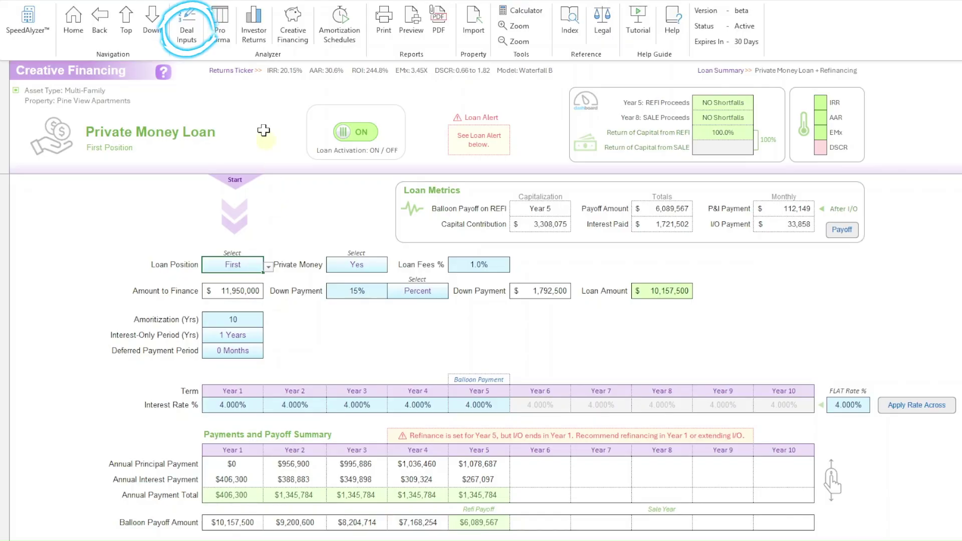
- Check the mortgage details and loan alerts on the Deal Inputs sheet and return to Creative Financing
{"action": "left_click", "coordinate": [193, 16]}
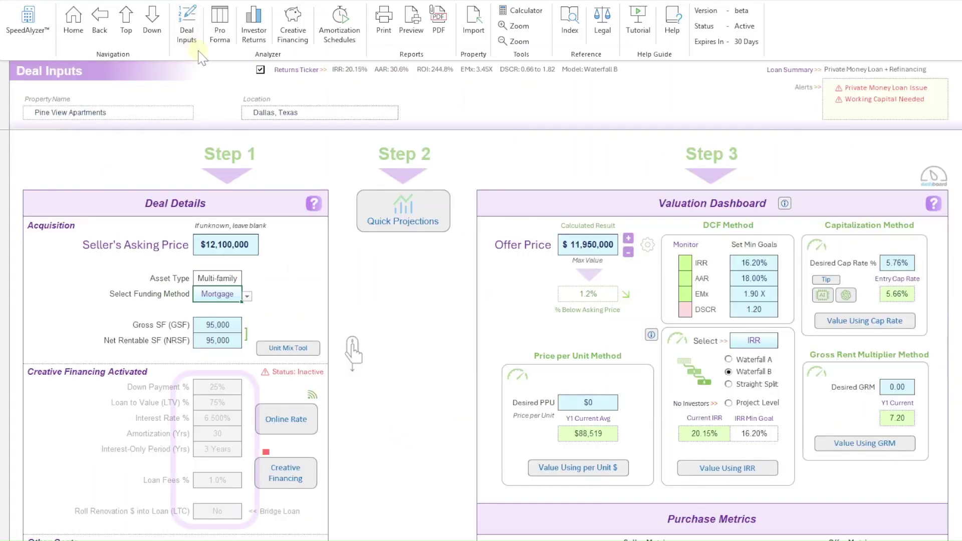
{"action": "left_click", "coordinate": [287, 30]}
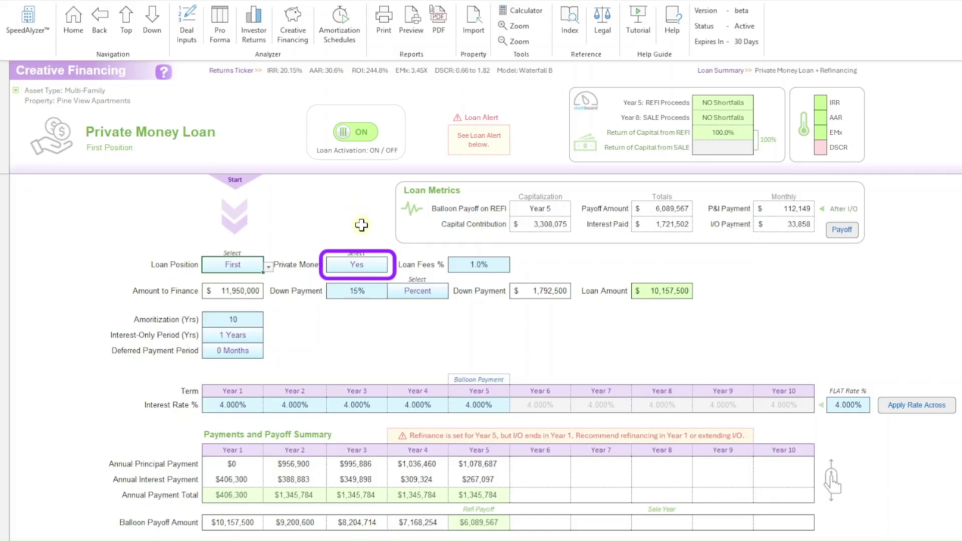
- Set Private Money to No so the loan is modelled as seller financing
{"action": "left_click", "coordinate": [371, 261]}
{"action": "left_click", "coordinate": [391, 266]}
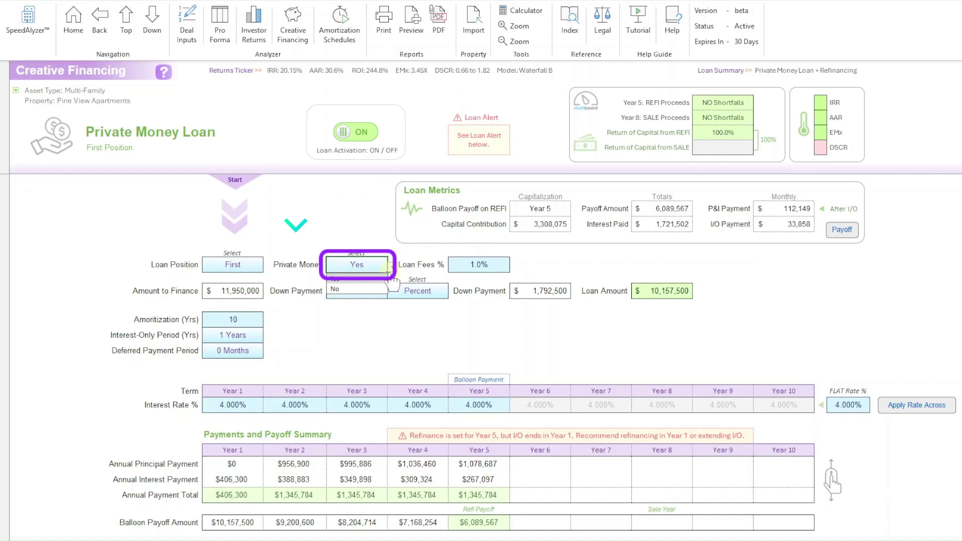
{"action": "left_click", "coordinate": [369, 289]}
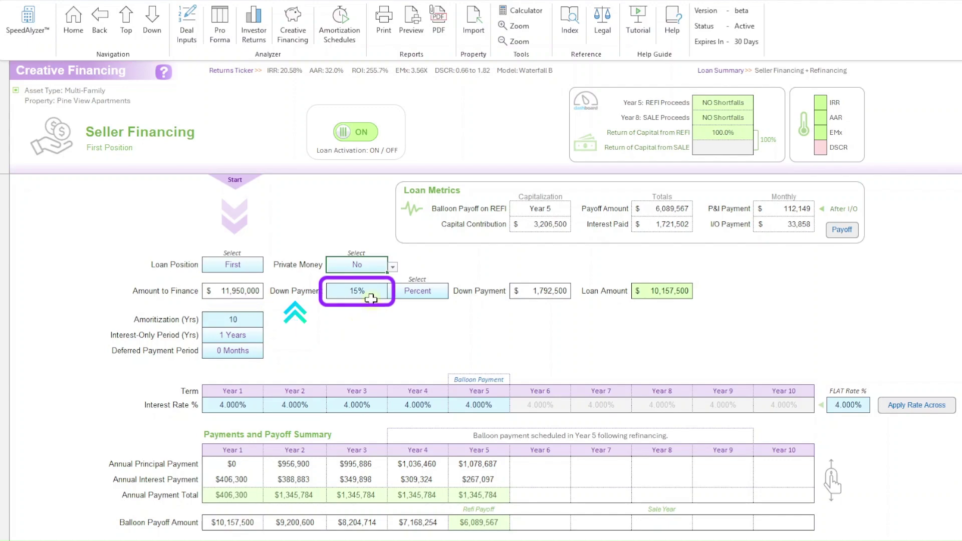
- Change the down payment type to Cash Amount and enter a down payment of $2,390,000
{"action": "left_click", "coordinate": [431, 295]}
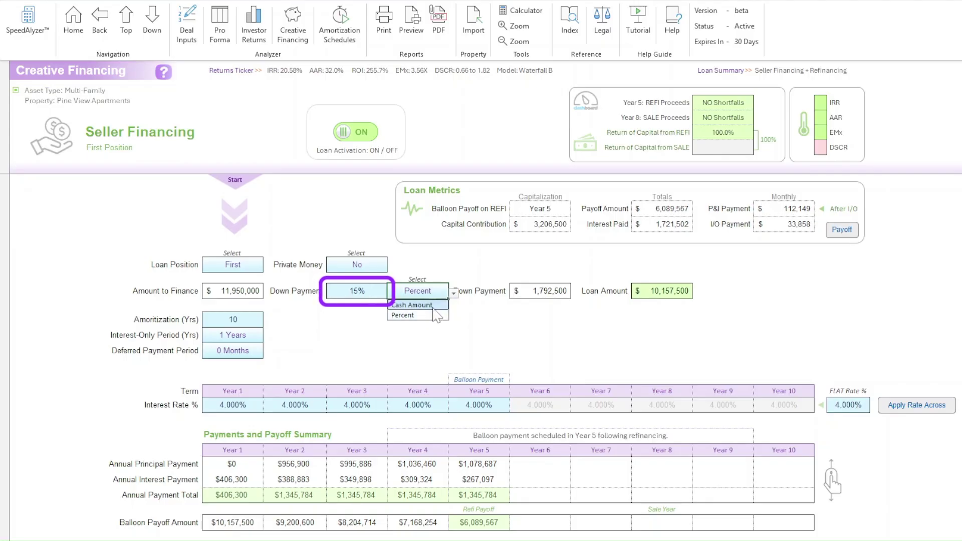
{"action": "left_click", "coordinate": [434, 305]}
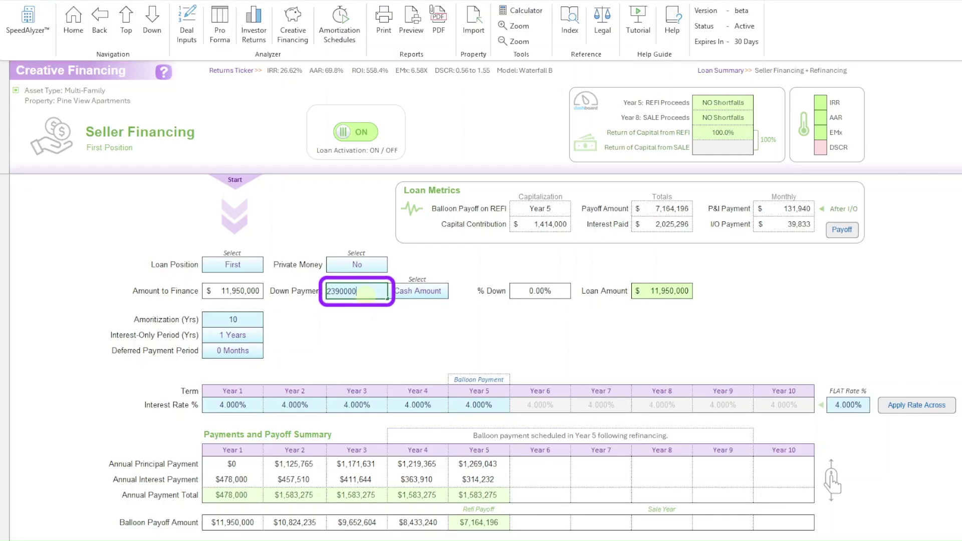
{"action": "left_click", "coordinate": [366, 294]}
{"action": "type", "text": "2390000"}
{"action": "key", "text": "Return"}
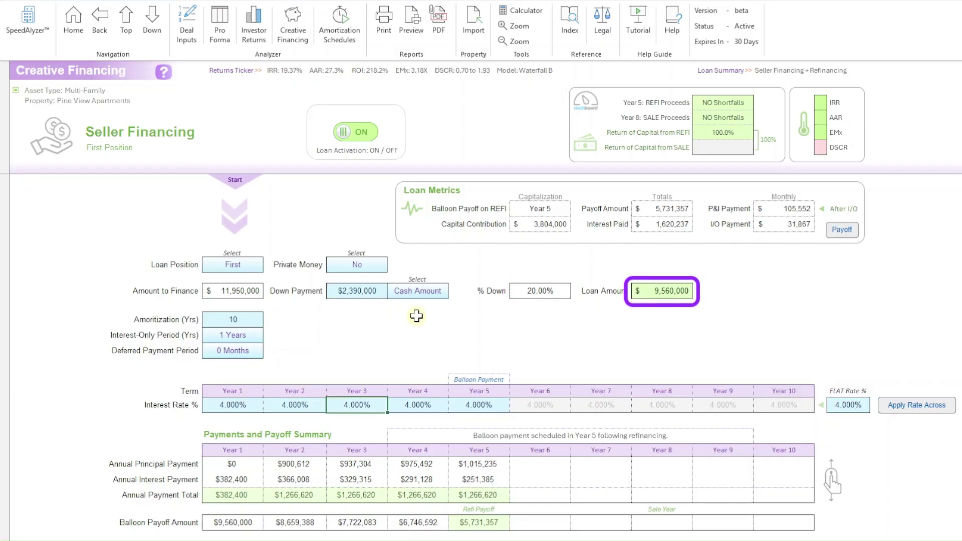
- Change the down payment type to Percent and set the down payment to 20%
{"action": "left_click", "coordinate": [432, 294]}
{"action": "left_click", "coordinate": [453, 293]}
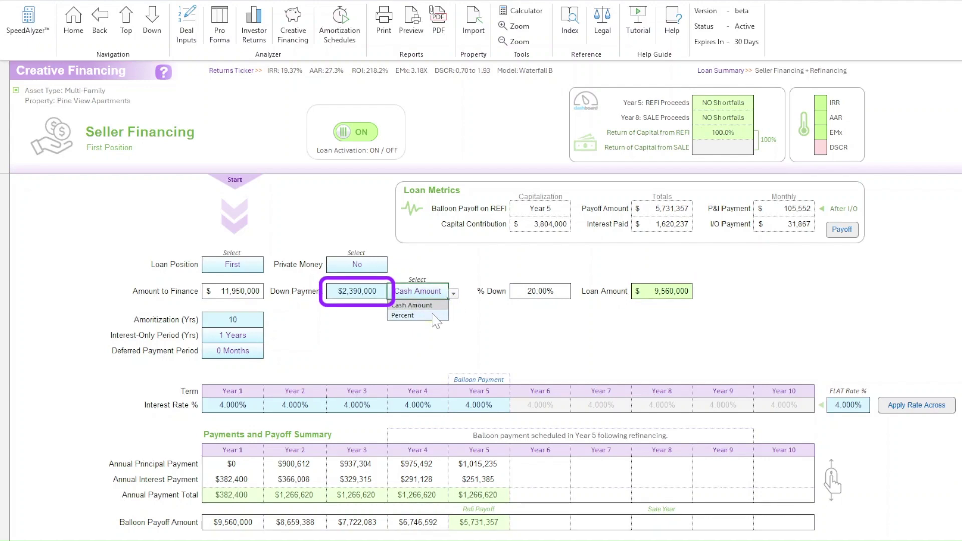
{"action": "left_click", "coordinate": [412, 315]}
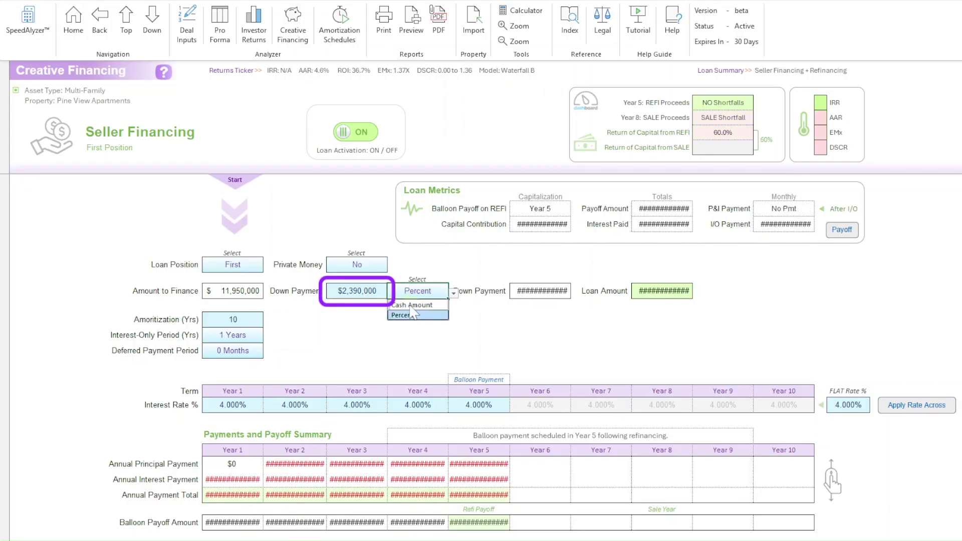
{"action": "left_click", "coordinate": [377, 290]}
{"action": "key", "text": "Delete"}
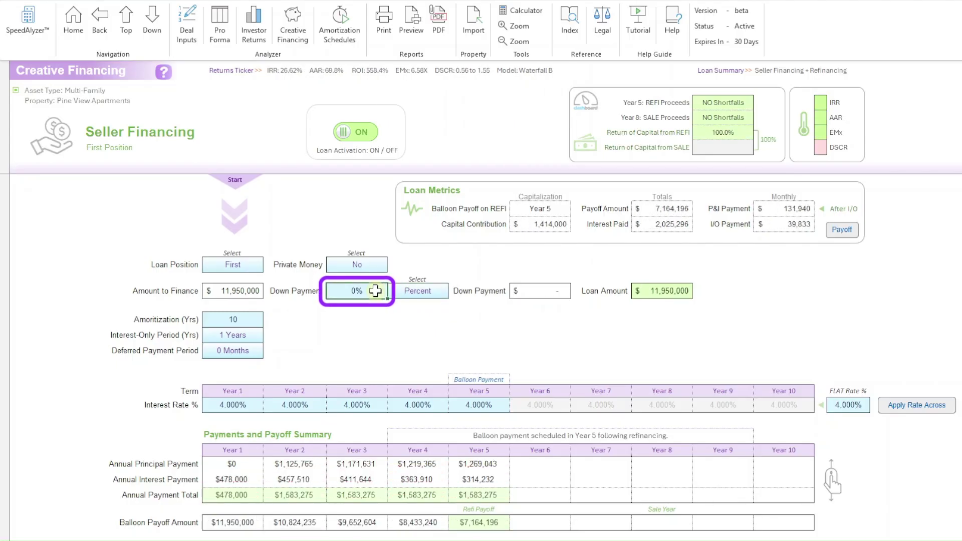
{"action": "type", "text": "20"}
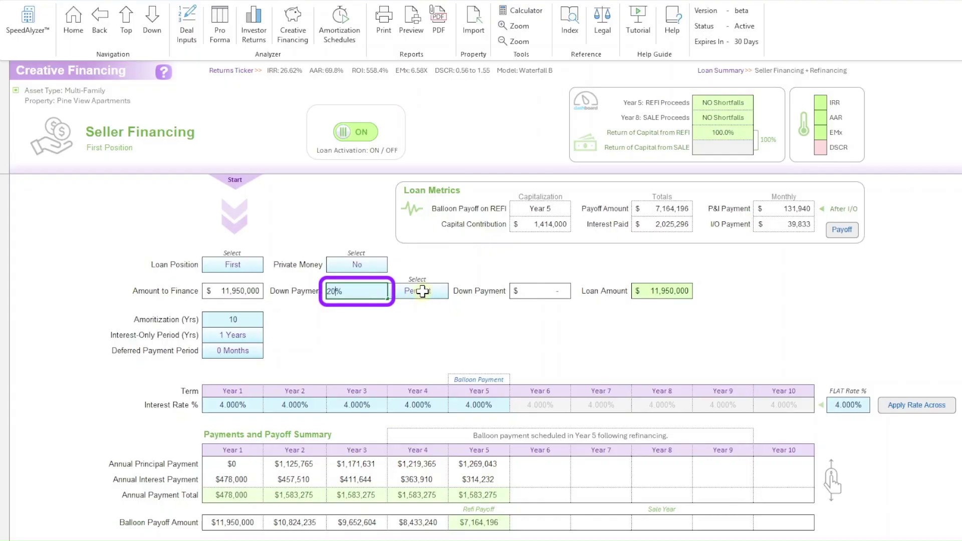
{"action": "key", "text": "Tab"}
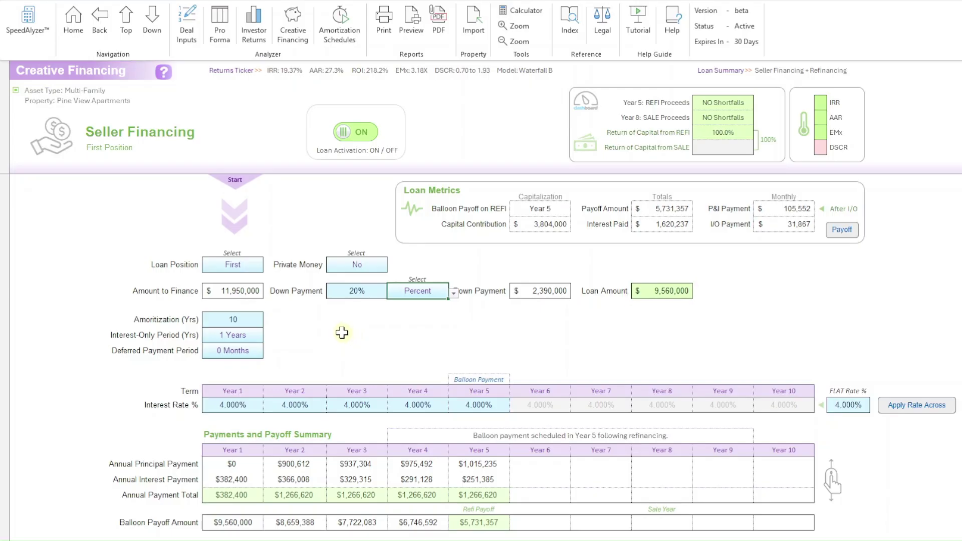
- Set the loan's amortization to 30 years and its interest-only period to 3 years
{"action": "left_click", "coordinate": [252, 319]}
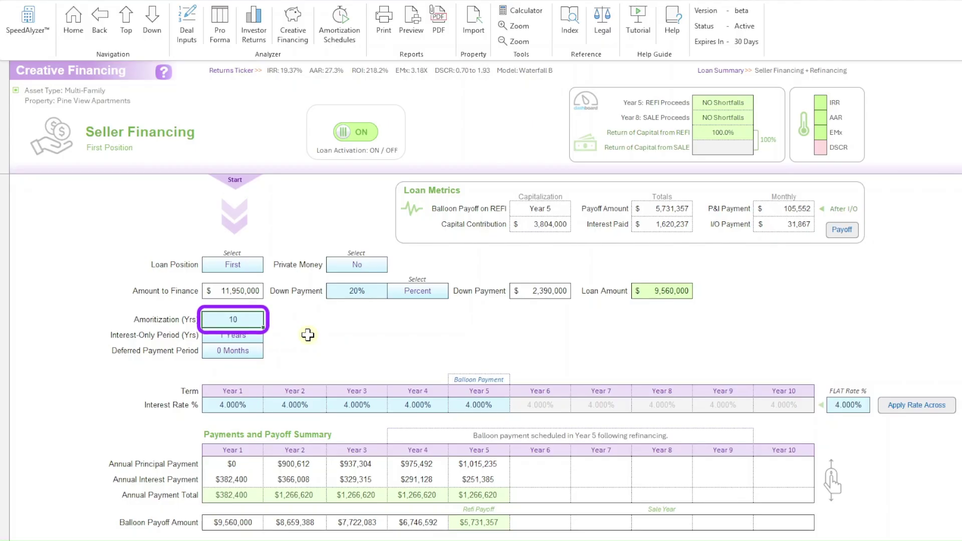
{"action": "type", "text": "30"}
{"action": "key", "text": "Return"}
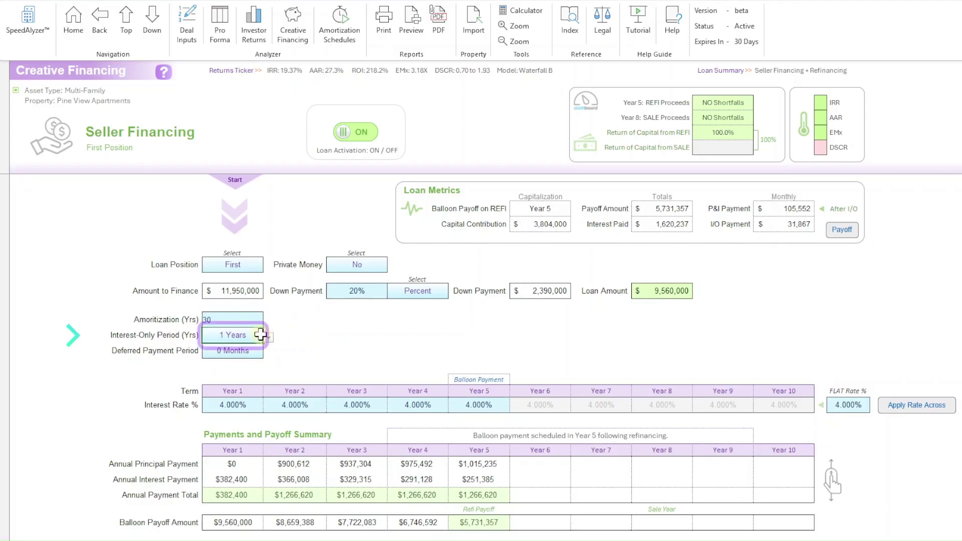
{"action": "left_click", "coordinate": [269, 339]}
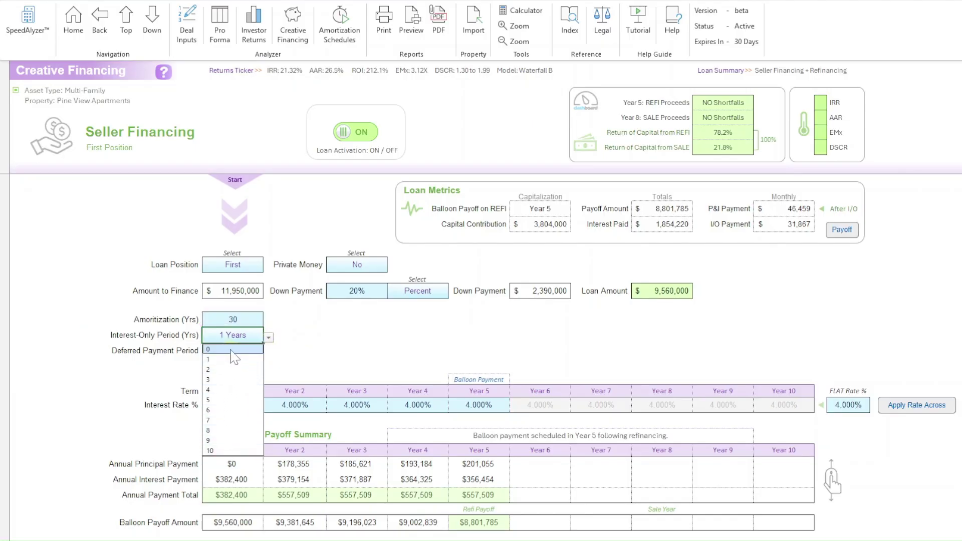
{"action": "left_click", "coordinate": [226, 380]}
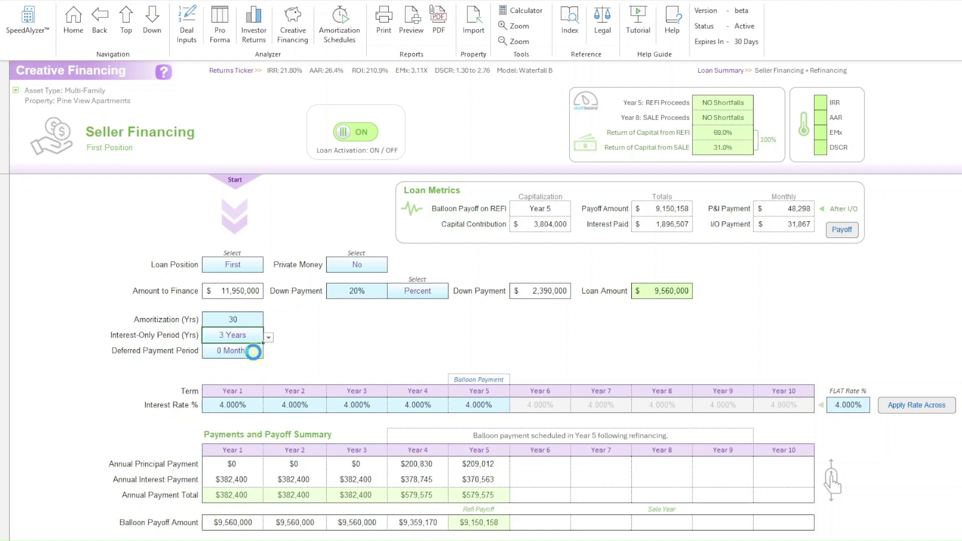
- Set the loan's deferred payment period to 6 months
{"action": "left_click", "coordinate": [253, 352]}
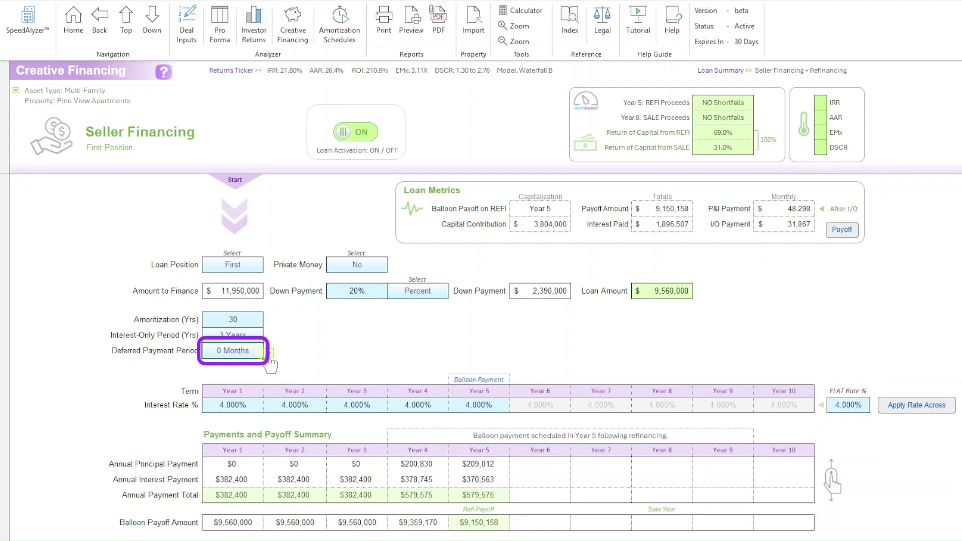
{"action": "left_click", "coordinate": [270, 353]}
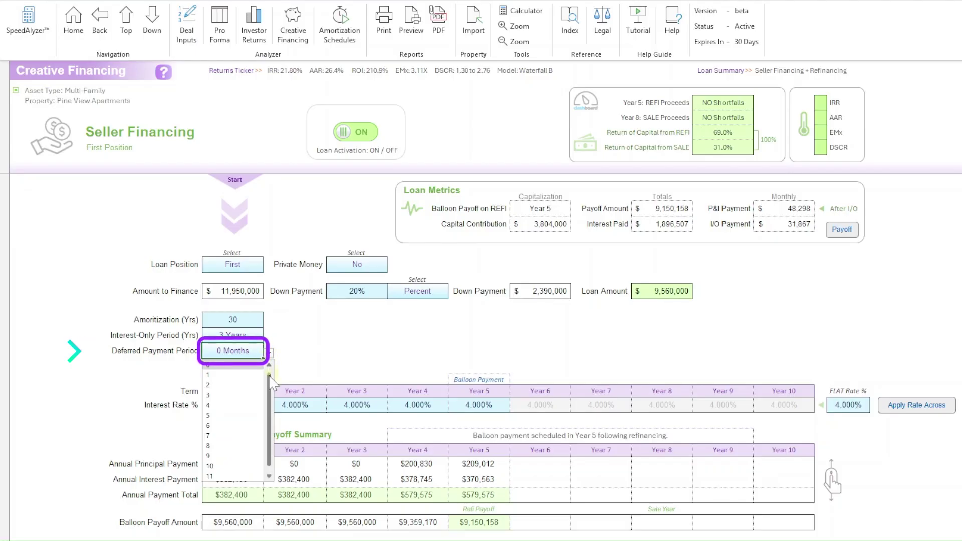
{"action": "mouse_move", "coordinate": [269, 376]}
{"action": "left_mouse_down"}
{"action": "mouse_move", "coordinate": [271, 393]}
{"action": "mouse_move", "coordinate": [270, 375]}
{"action": "left_mouse_up"}
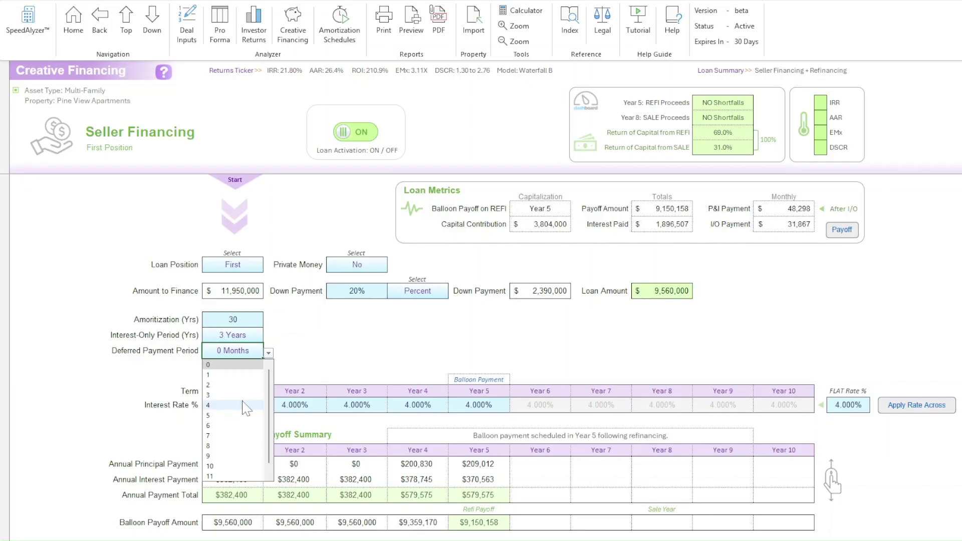
{"action": "left_click", "coordinate": [234, 426]}
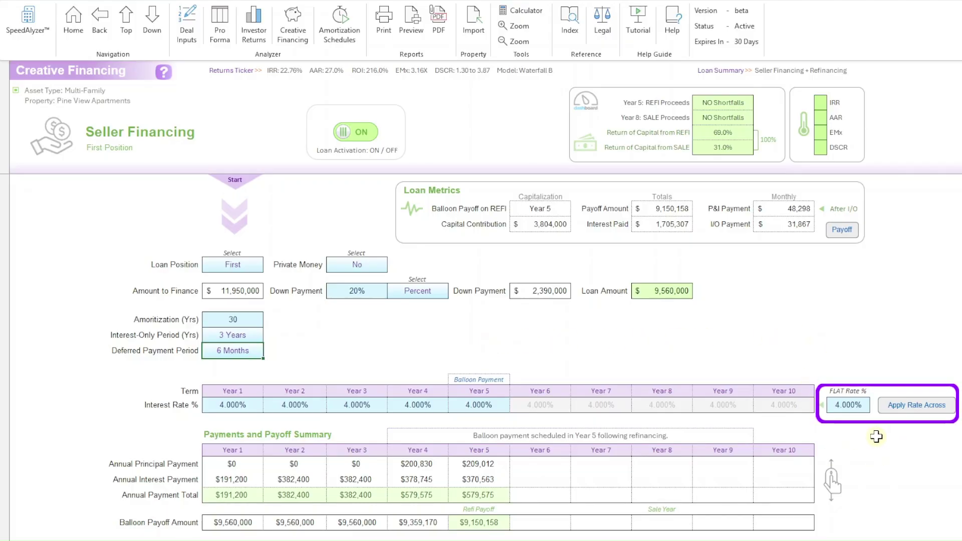
- Set the flat interest rate for the loan to 5.56%
{"action": "left_click", "coordinate": [859, 406]}
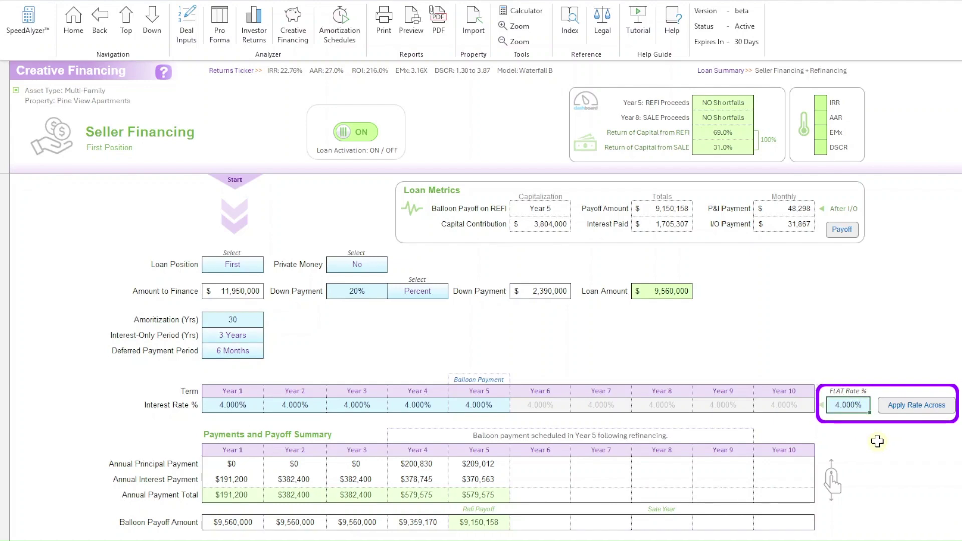
{"action": "type", "text": "5.56"}
{"action": "key", "text": "Return"}
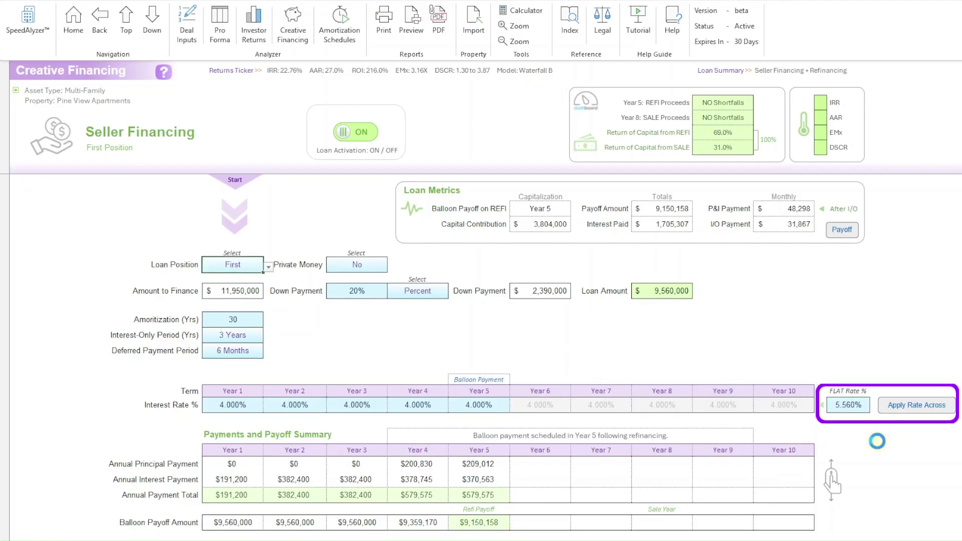
- Apply the 5.56% flat rate across all loan years and override the Year 1 interest rate with 4.25%
{"action": "left_click", "coordinate": [900, 412]}
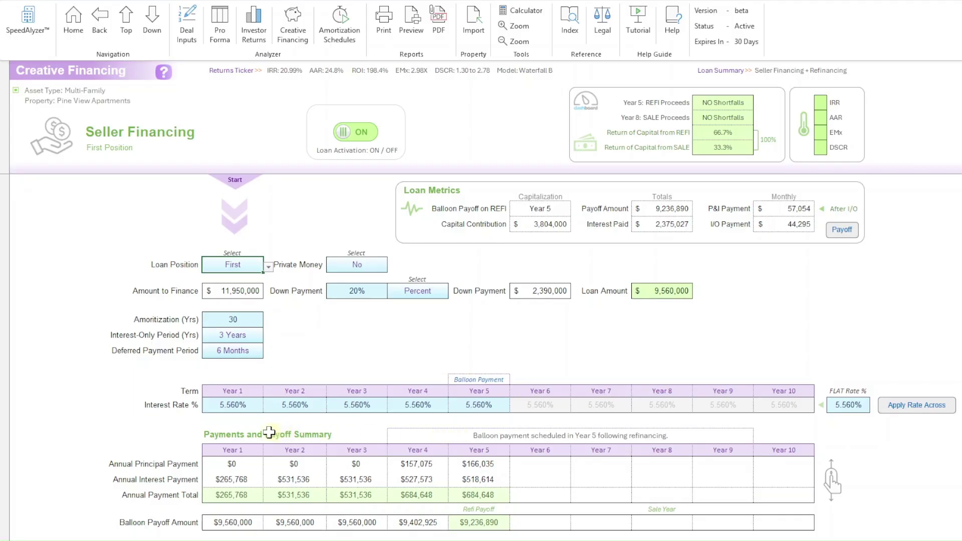
{"action": "left_click", "coordinate": [237, 404]}
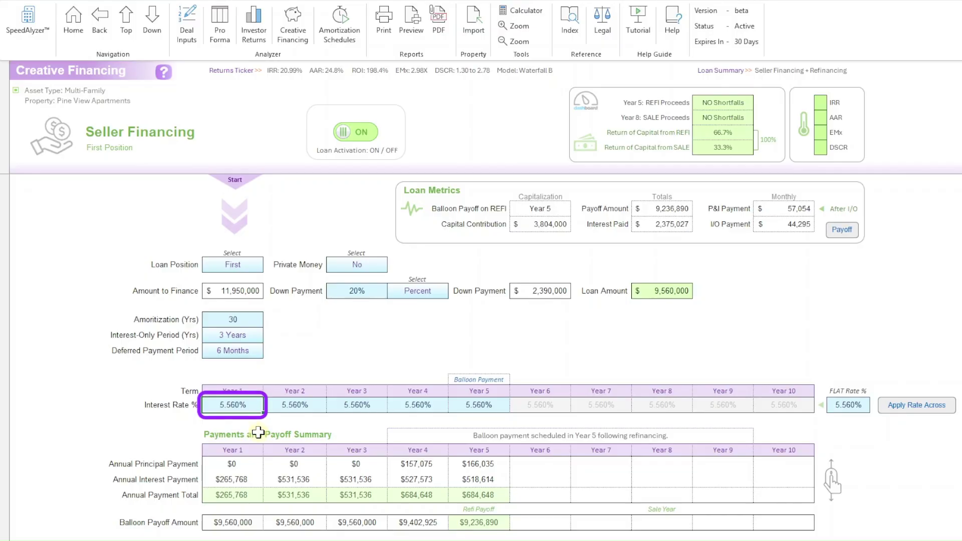
{"action": "type", "text": "4.25"}
- Set the loan's interest rate to 4.5% for Year 2 and 4.75% for Year 3
{"action": "left_click", "coordinate": [298, 406]}
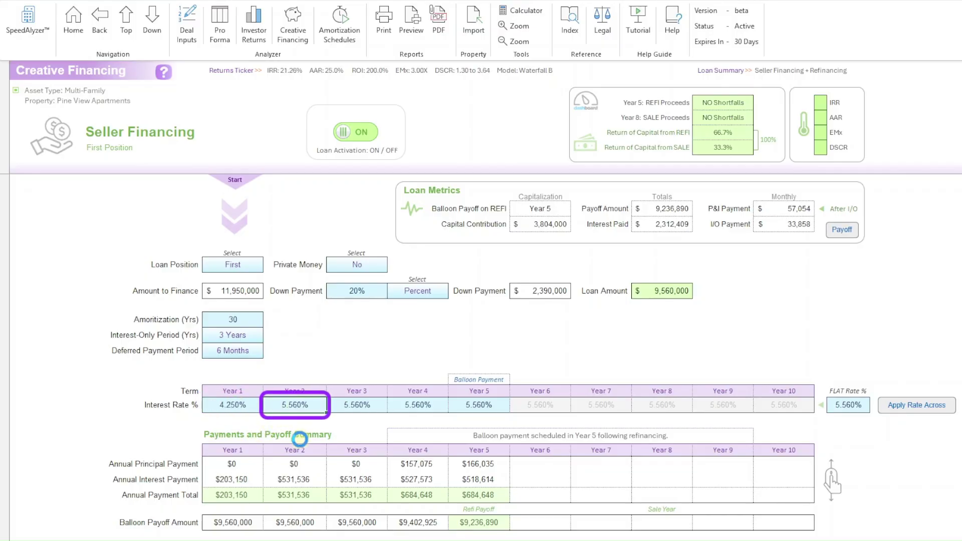
{"action": "type", "text": "5.56"}
{"action": "key", "text": "BackSpace"}
{"action": "key", "text": "BackSpace"}
{"action": "key", "text": "BackSpace"}
{"action": "key", "text": "BackSpace"}
{"action": "type", "text": "4.5"}
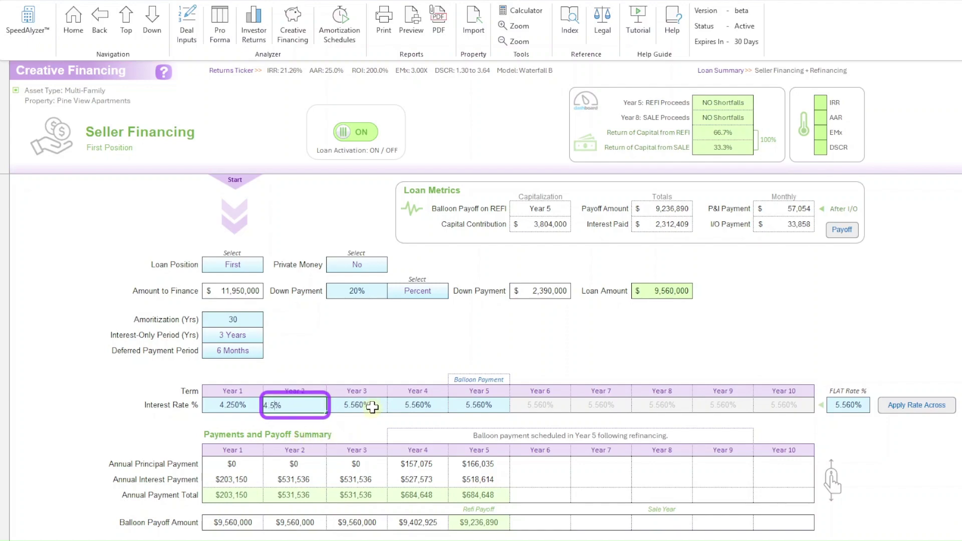
{"action": "left_click", "coordinate": [372, 404]}
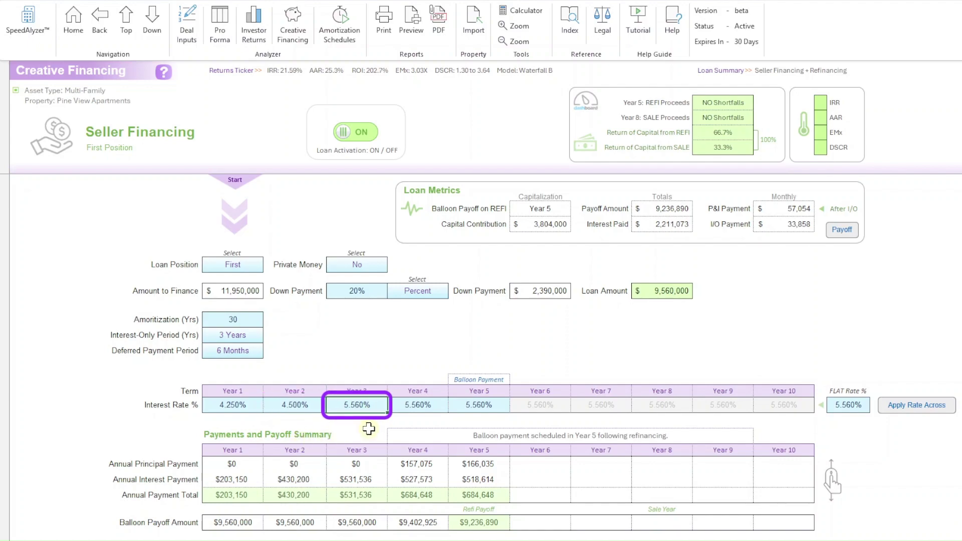
{"action": "type", "text": "4.75"}
- Set the loan's interest rate to 5% for Year 4 and 5.25% for Year 5
{"action": "left_click", "coordinate": [418, 405]}
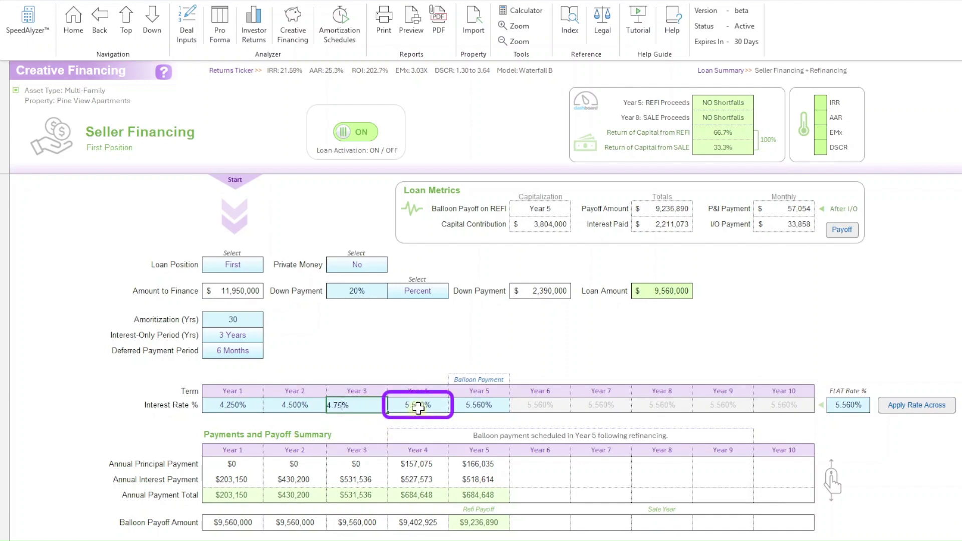
{"action": "type", "text": "5"}
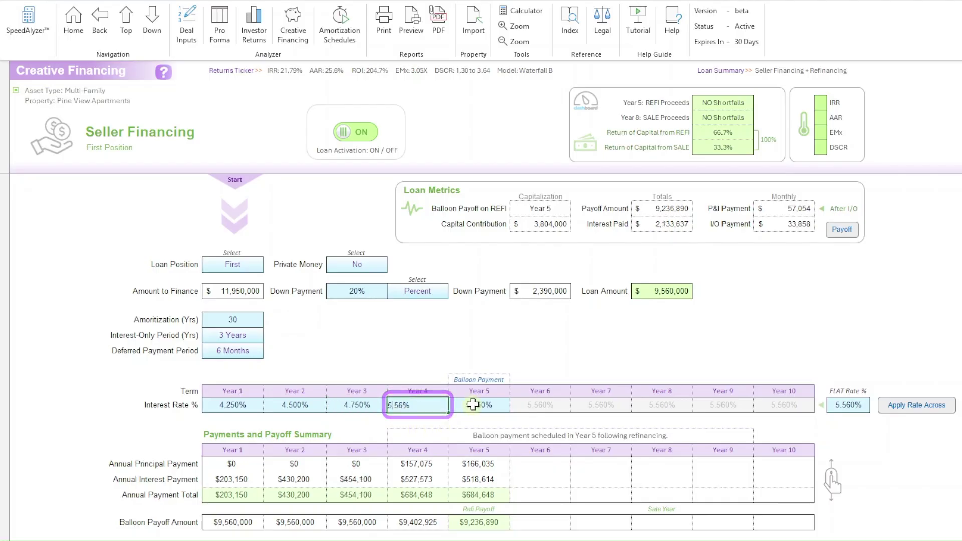
{"action": "left_click", "coordinate": [478, 405]}
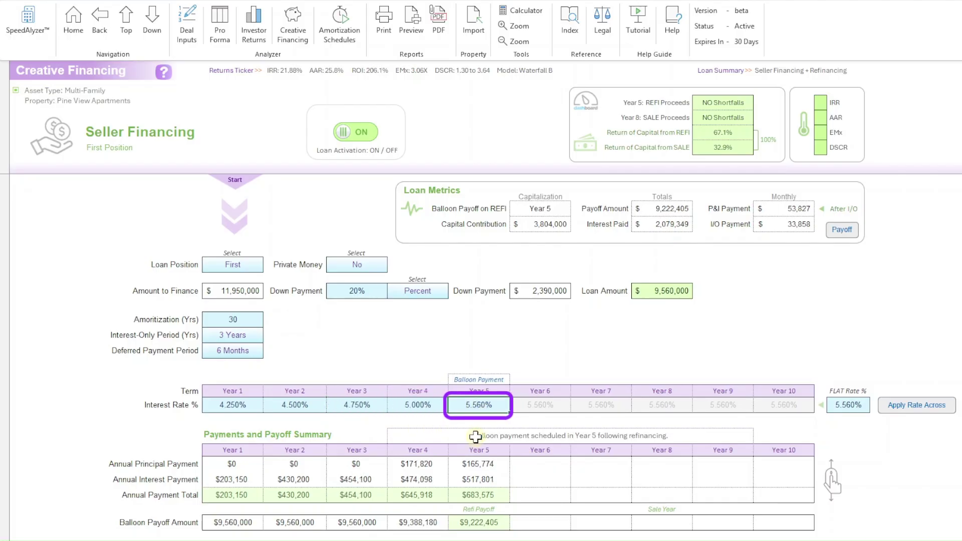
{"action": "type", "text": "5.25"}
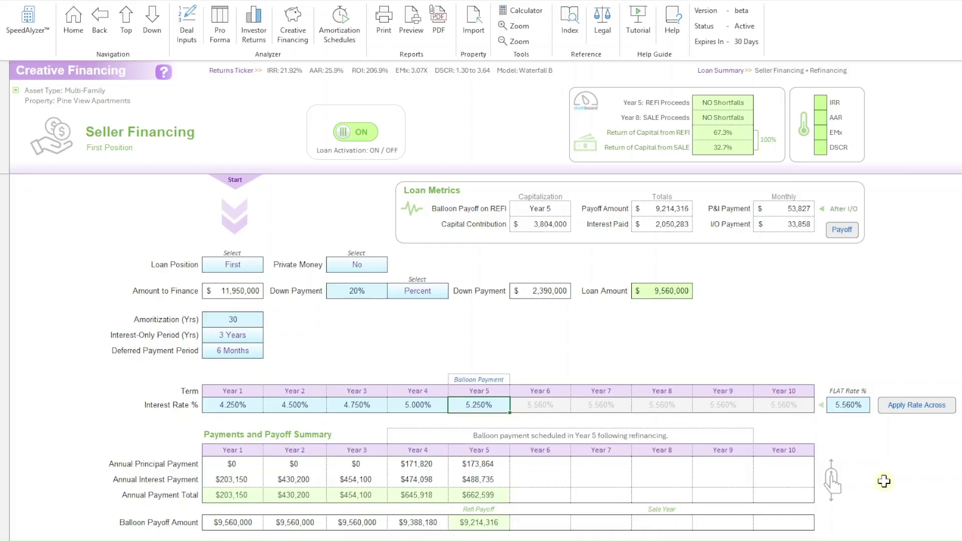
- Show the loan comparison of bank and seller financing payments below the payoff summary
{"action": "scroll", "coordinate": [882, 481], "scroll_direction": "down", "scroll_amount": 3}
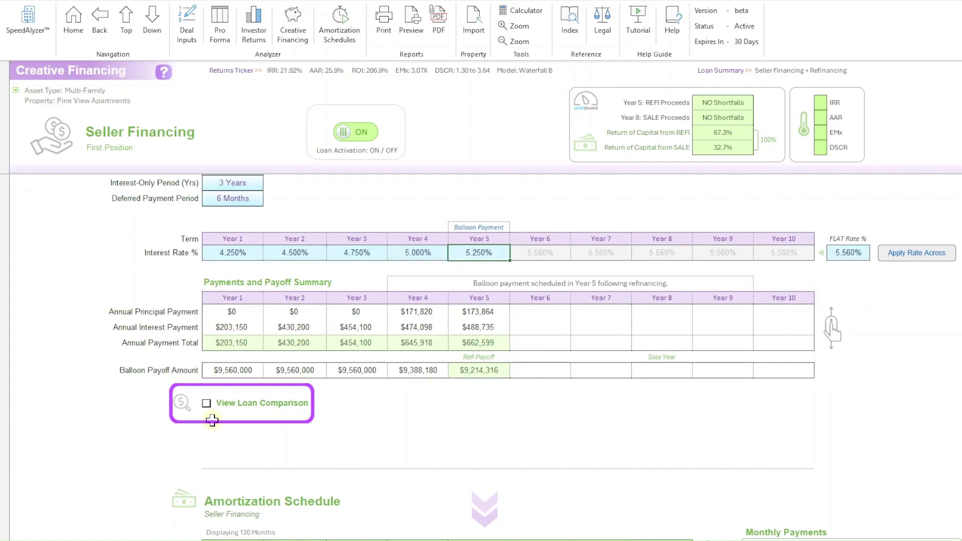
{"action": "left_click", "coordinate": [205, 404]}
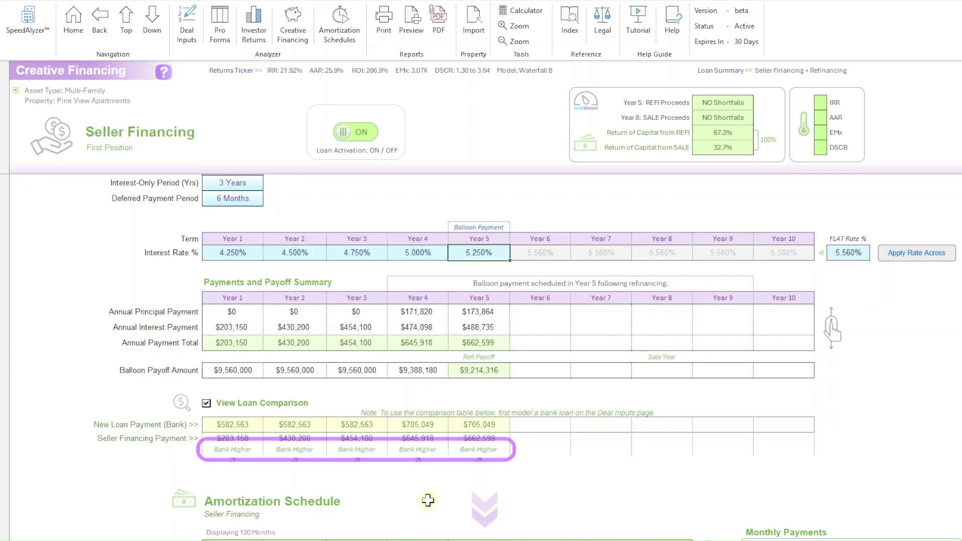
- Try an interest-only period of 0 years for the payment comparison and set it back to 3 years
{"action": "scroll", "coordinate": [427, 500], "scroll_direction": "up", "scroll_amount": 1}
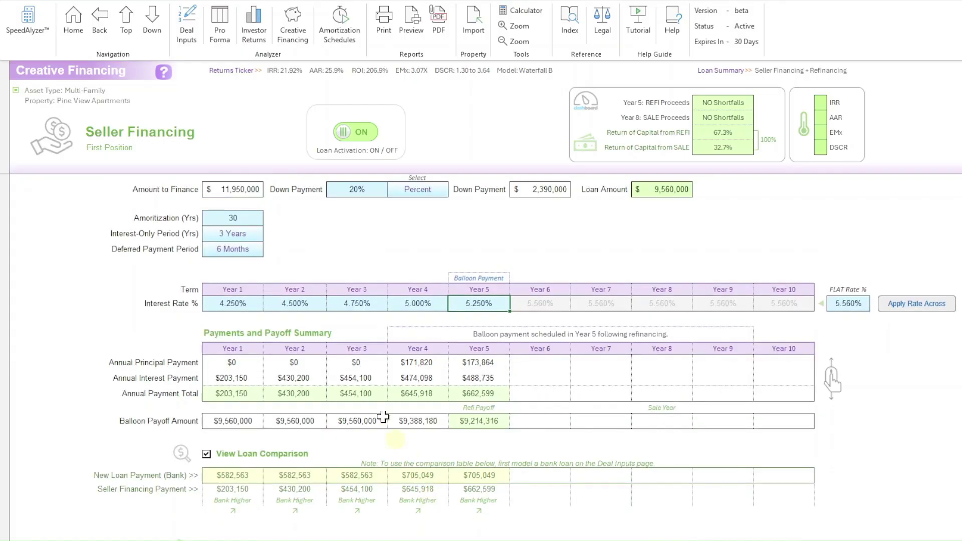
{"action": "left_click", "coordinate": [250, 233]}
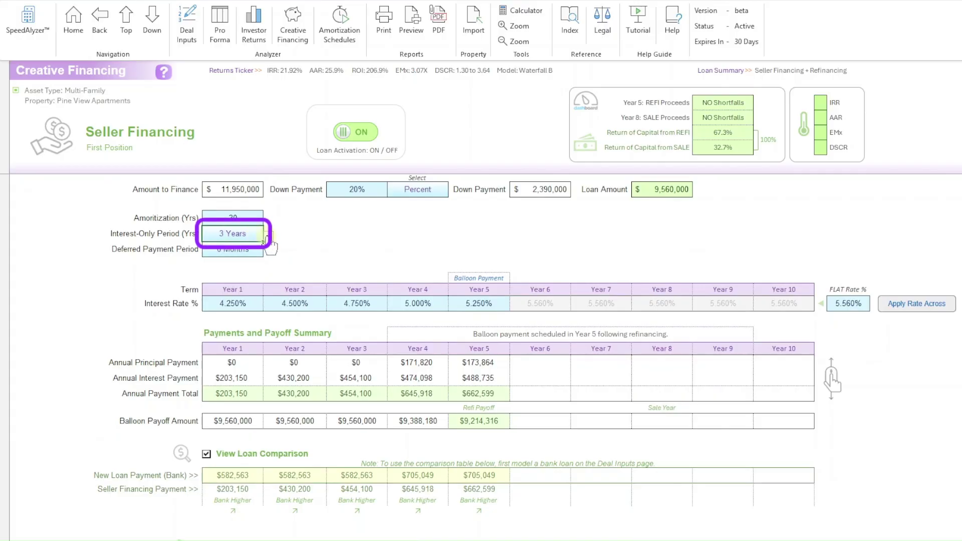
{"action": "left_click", "coordinate": [269, 234]}
{"action": "left_click", "coordinate": [242, 248]}
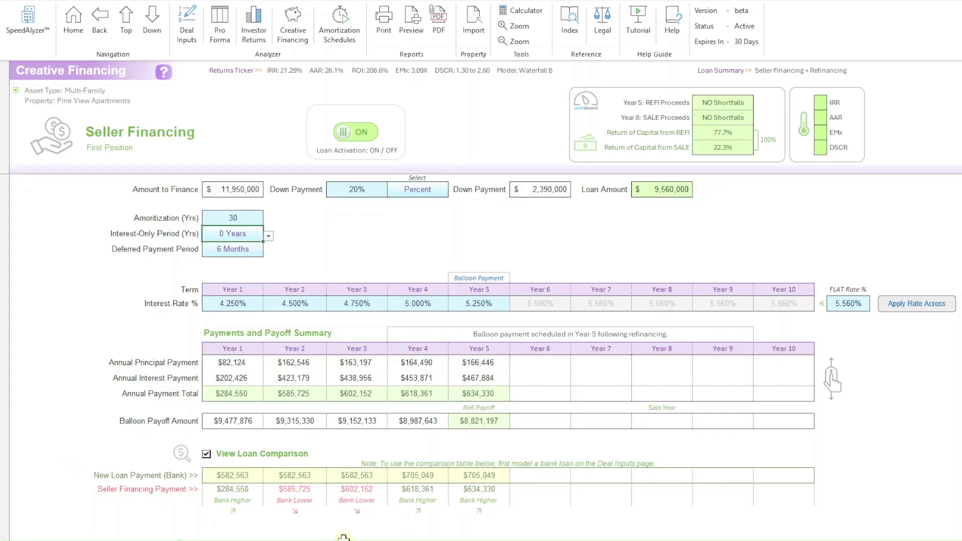
{"action": "left_click", "coordinate": [269, 236]}
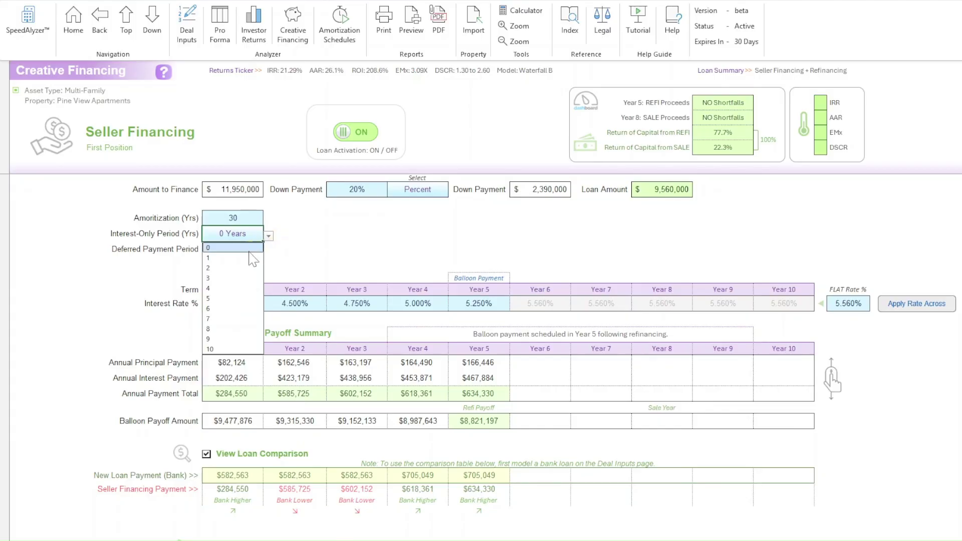
{"action": "left_click", "coordinate": [230, 278]}
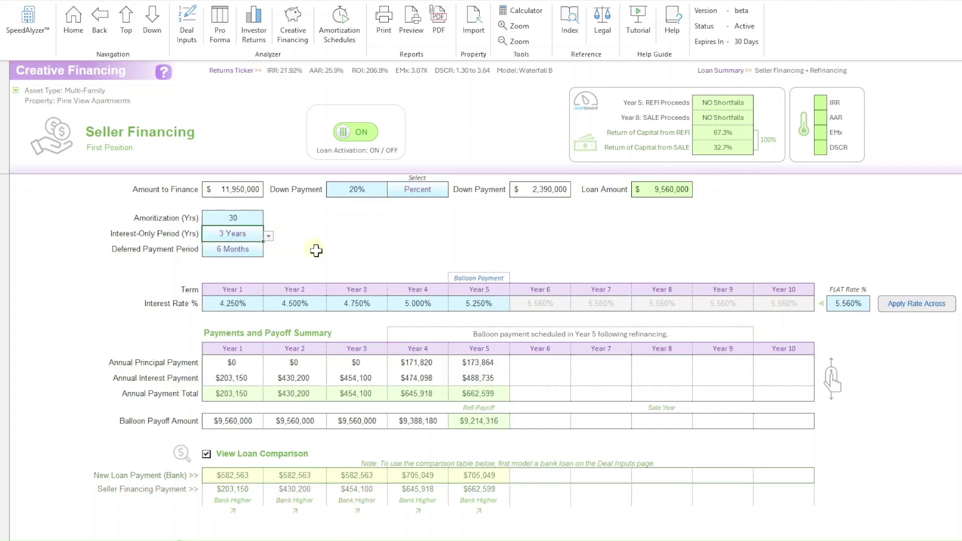
- Switch the seller financing loan off to compare returns with the bank loan, and reactivate it
{"action": "scroll", "coordinate": [878, 483], "scroll_direction": "up", "scroll_amount": 2}
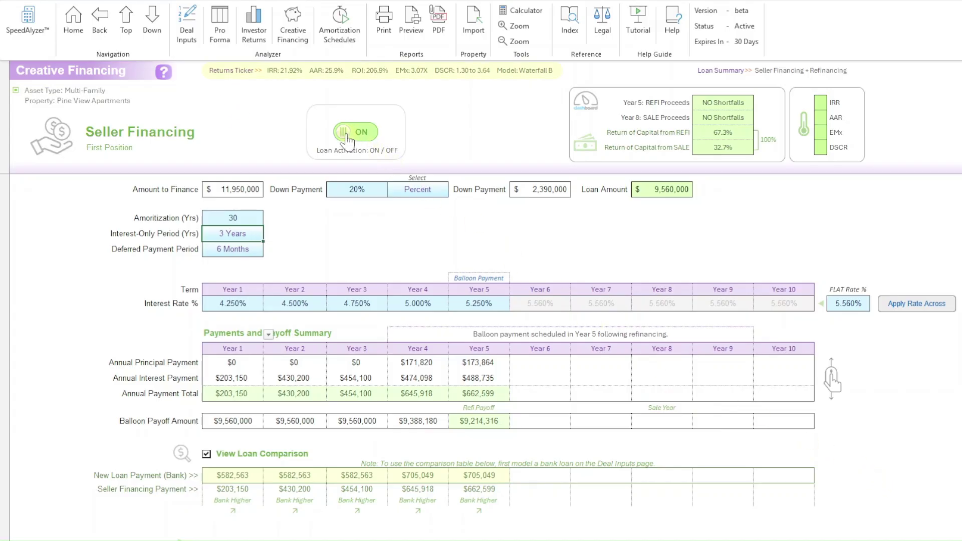
{"action": "left_click", "coordinate": [346, 132]}
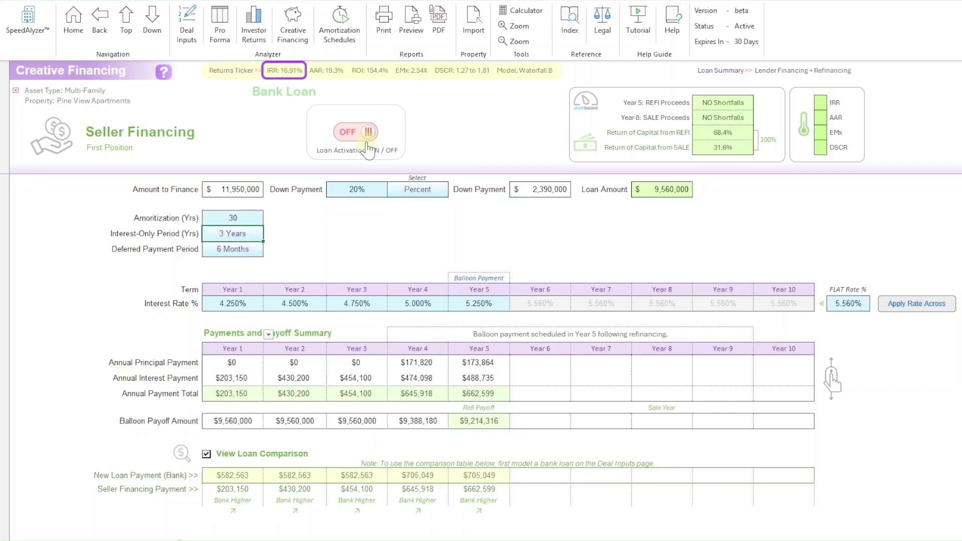
{"action": "left_click", "coordinate": [366, 132]}
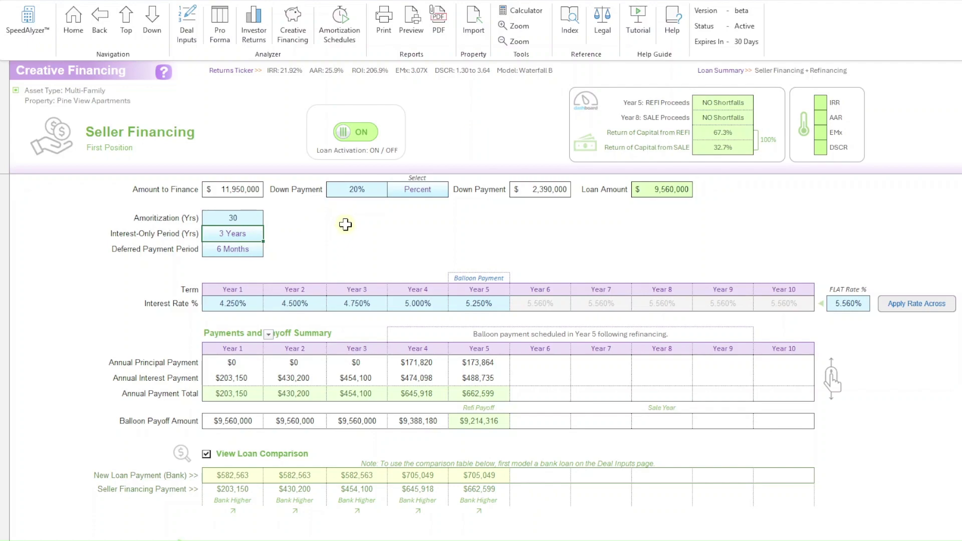
- Review the seller financing amortization schedule and monthly payments, and return to the start of the page
{"action": "scroll", "coordinate": [344, 224], "scroll_direction": "down", "scroll_amount": 3}
{"action": "scroll", "coordinate": [345, 227], "scroll_direction": "down", "scroll_amount": 5}
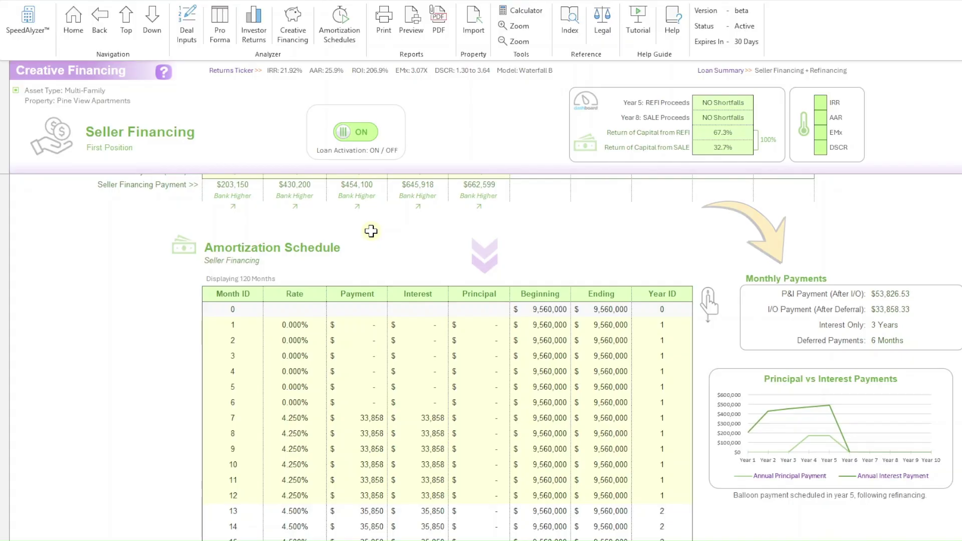
{"action": "left_click", "coordinate": [126, 23]}
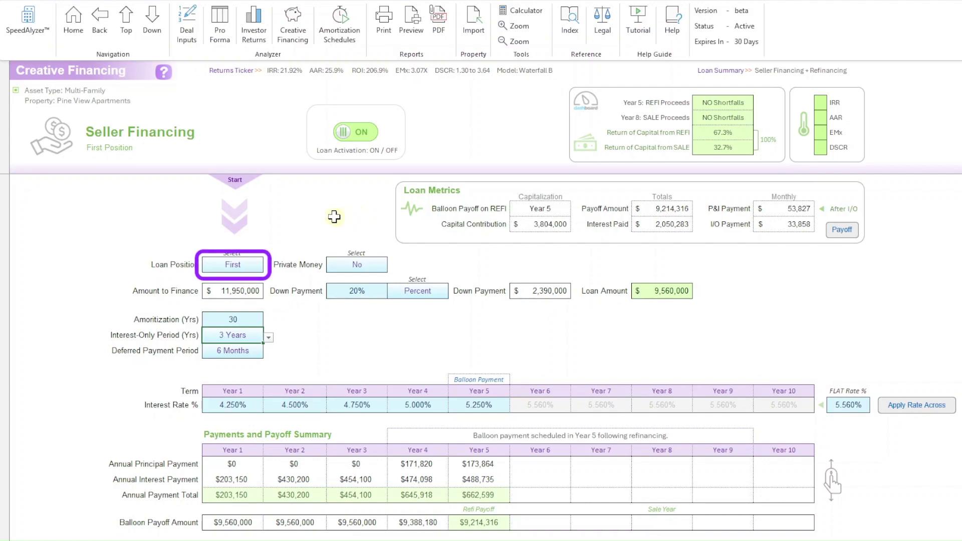
- Check the loan position options and set Private Money to Yes for the first-position loan
{"action": "left_click", "coordinate": [245, 262]}
{"action": "left_click", "coordinate": [269, 267]}
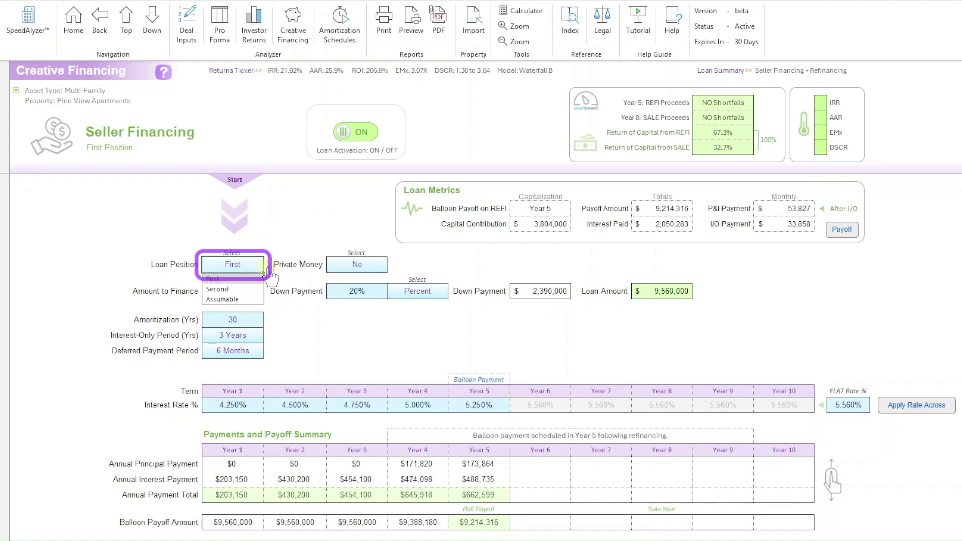
{"action": "left_click", "coordinate": [365, 265]}
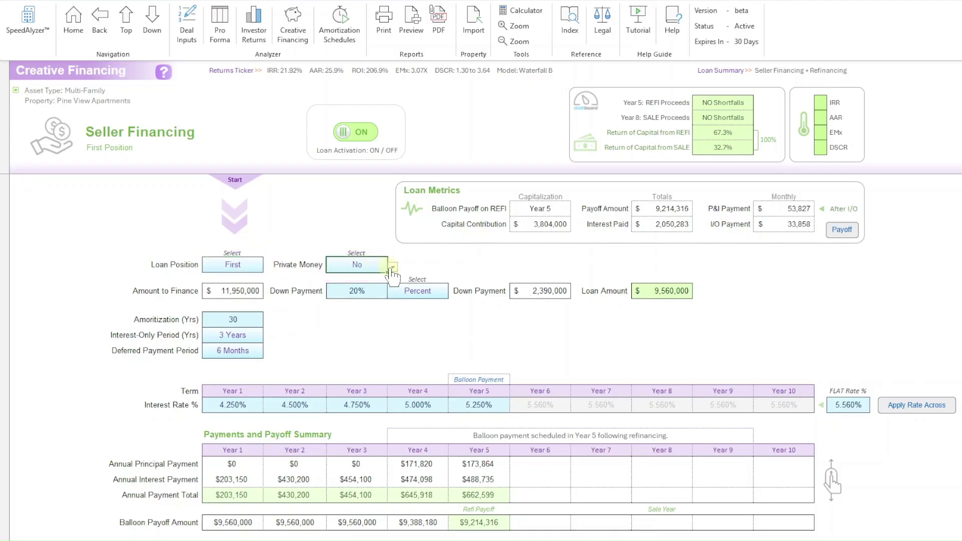
{"action": "left_click", "coordinate": [393, 267]}
{"action": "left_click", "coordinate": [375, 279]}
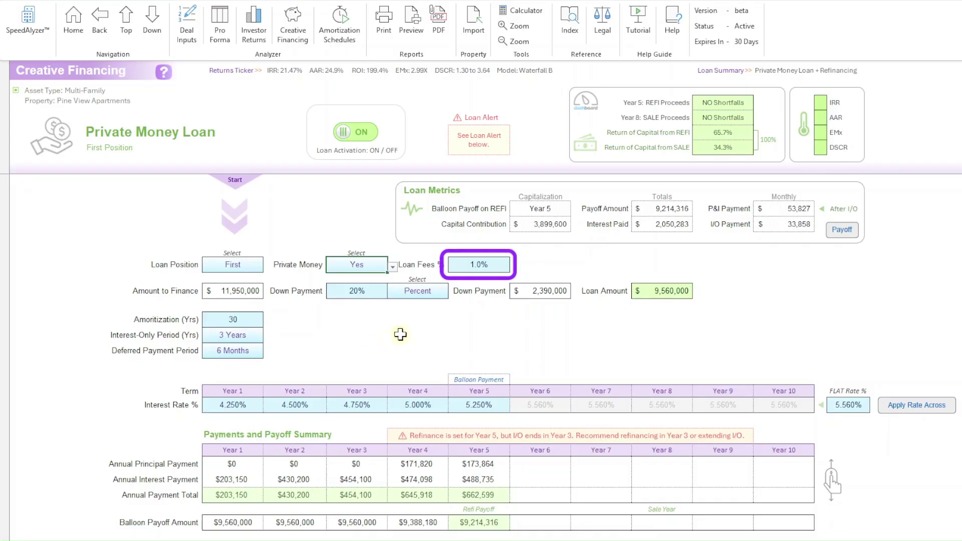
- Set the private money loan fees to 2%
{"action": "left_click", "coordinate": [488, 264]}
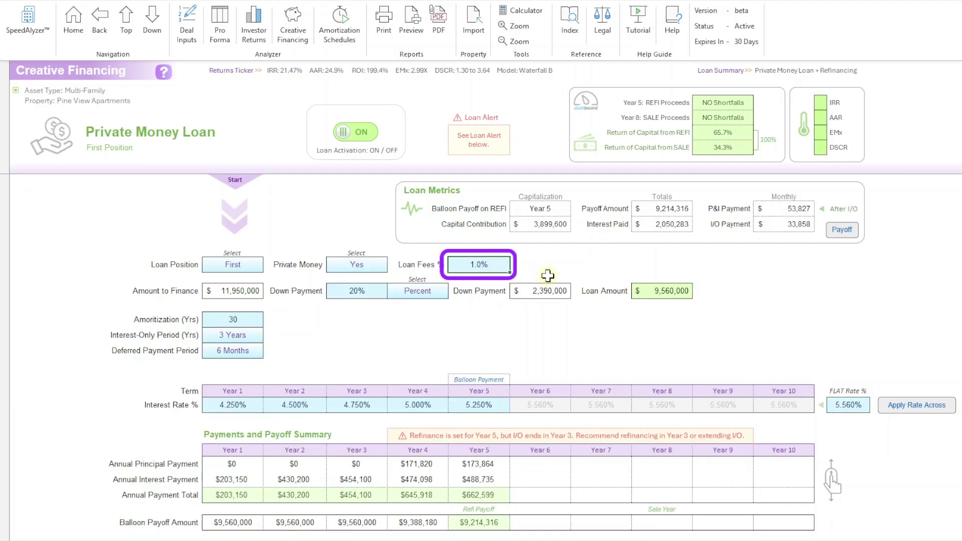
{"action": "type", "text": "1"}
{"action": "key", "text": "BackSpace"}
{"action": "type", "text": "2"}
{"action": "left_click", "coordinate": [356, 291]}
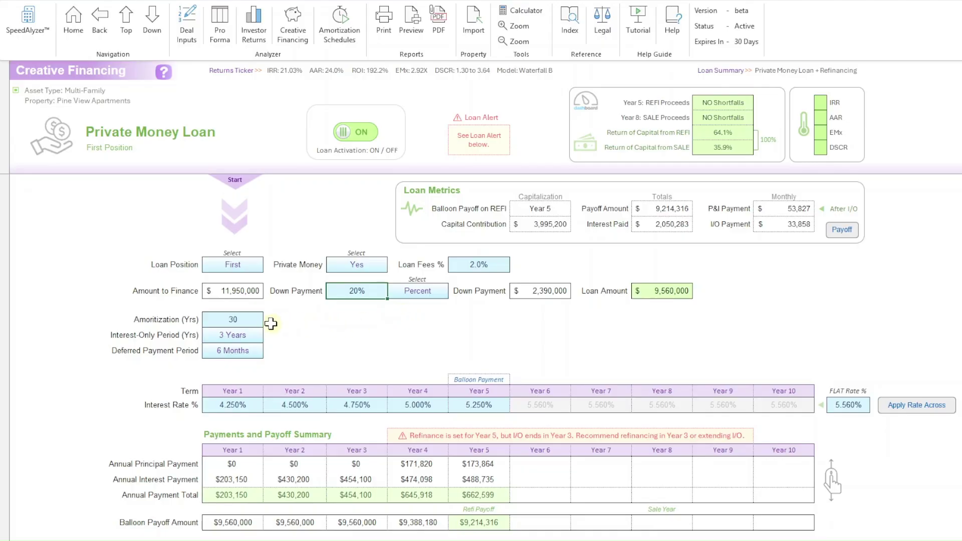
- Set the private money loan's amortization to 0 years and its interest-only period to 2 years
{"action": "left_click", "coordinate": [252, 319]}
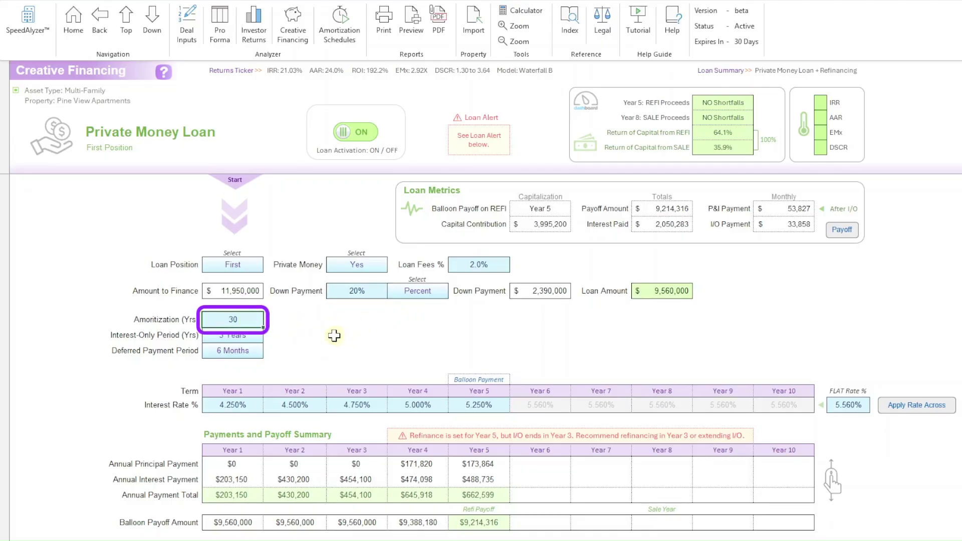
{"action": "left_click", "coordinate": [258, 334]}
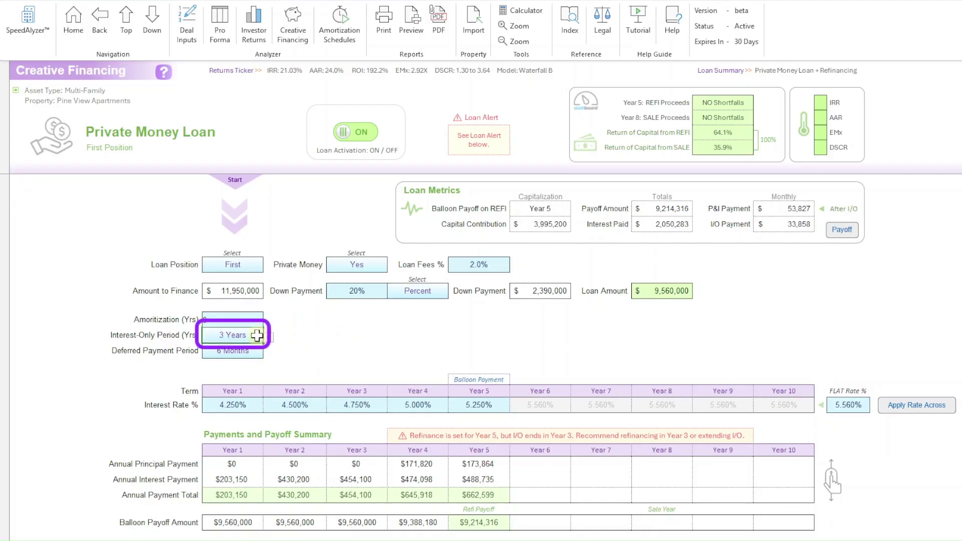
{"action": "left_click", "coordinate": [269, 336]}
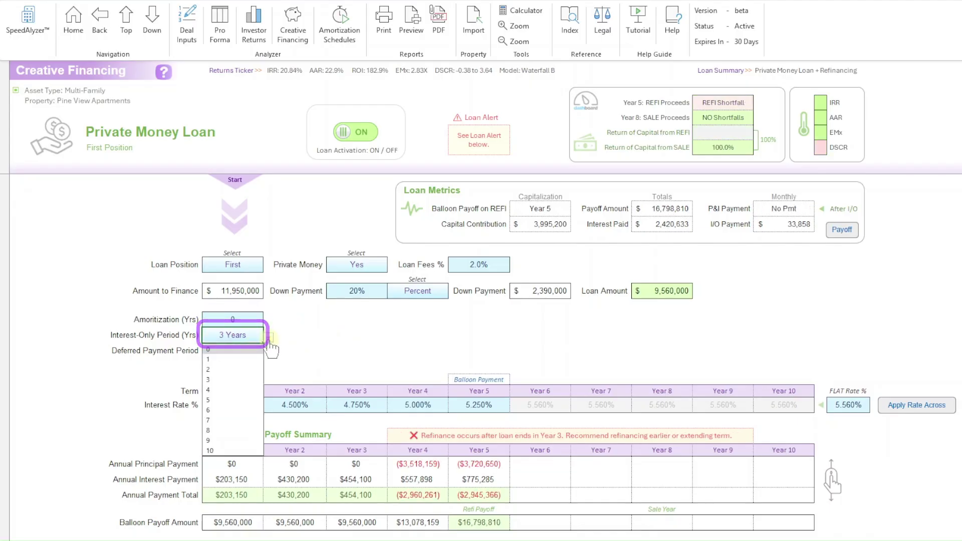
{"action": "left_click", "coordinate": [223, 369]}
- Set the private money loan's deferred payment period to 0 months
{"action": "left_click", "coordinate": [249, 350]}
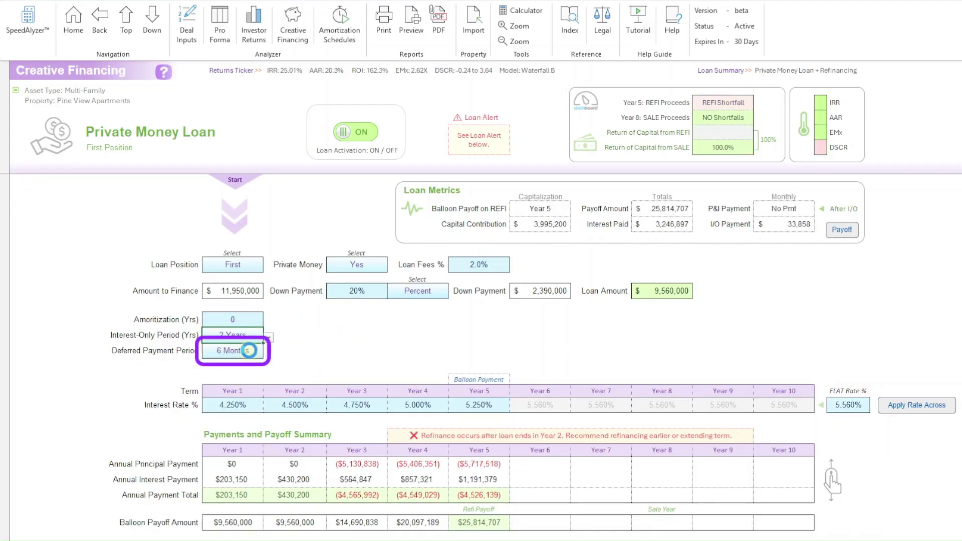
{"action": "left_click", "coordinate": [269, 352]}
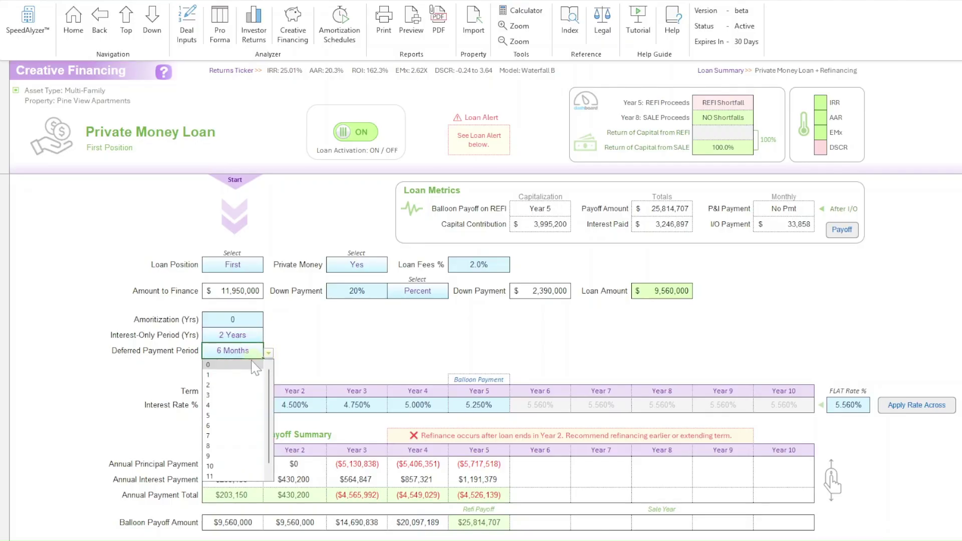
{"action": "left_click", "coordinate": [254, 365]}
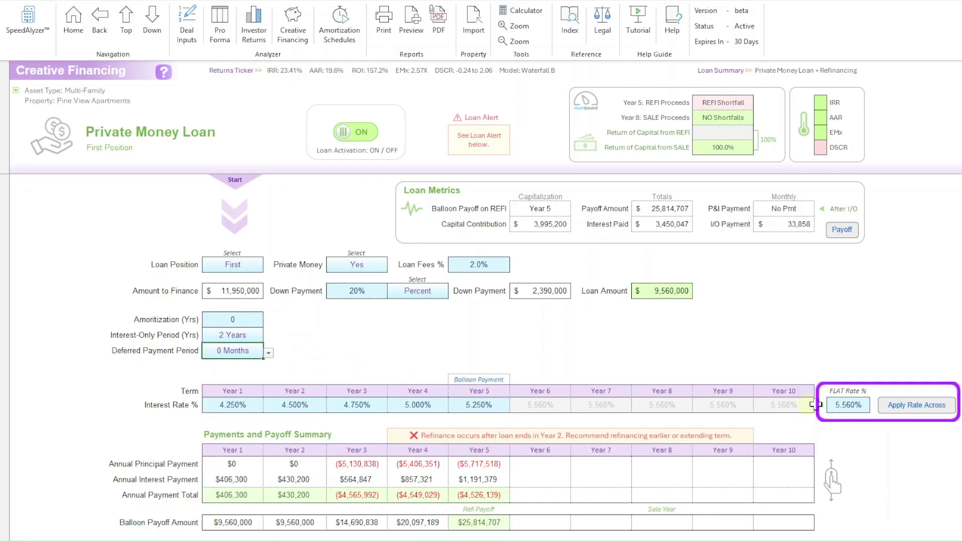
- Set the flat interest rate to 10% and apply it across all years of the private money loan
{"action": "left_click", "coordinate": [845, 404]}
{"action": "type", "text": "10"}
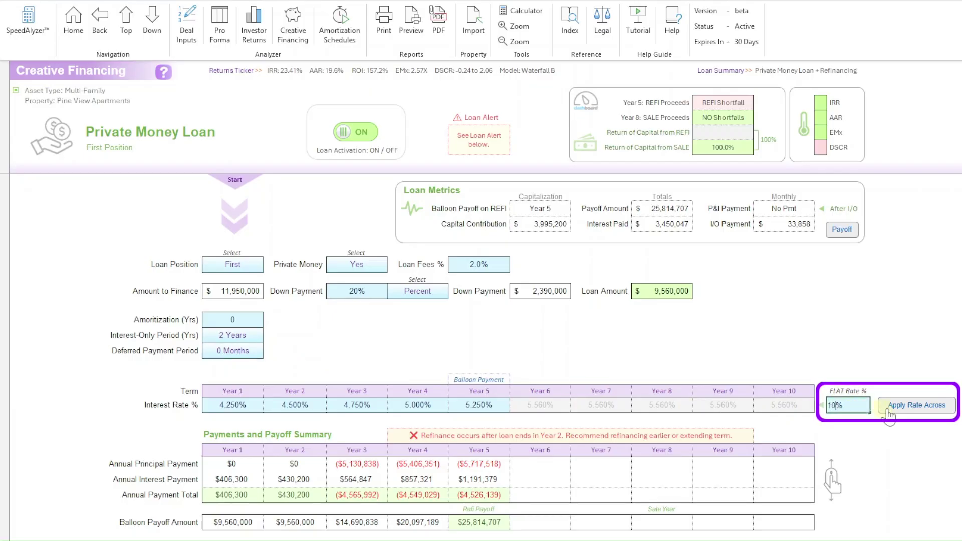
{"action": "left_click", "coordinate": [901, 407]}
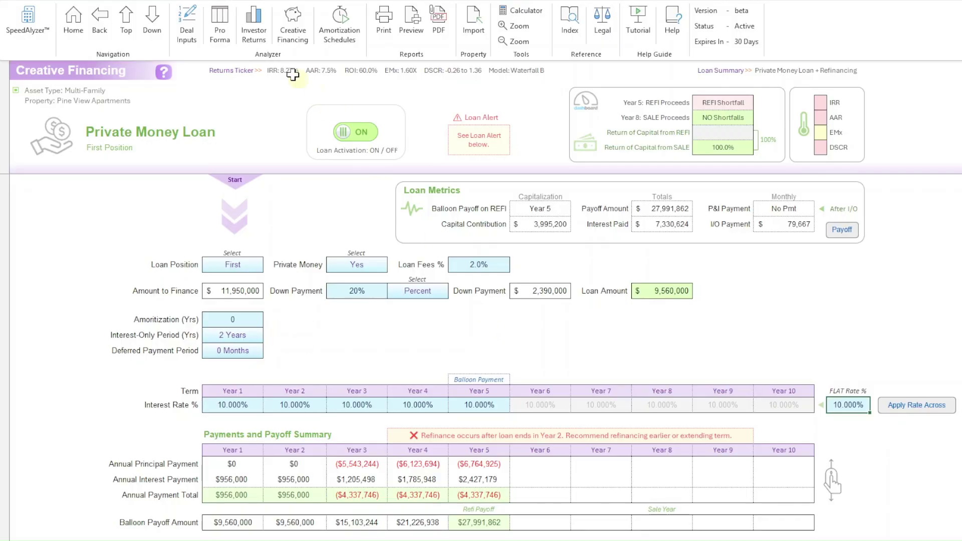
- Change the refinance year in the Pro Forma to Year 2
{"action": "left_click", "coordinate": [220, 28]}
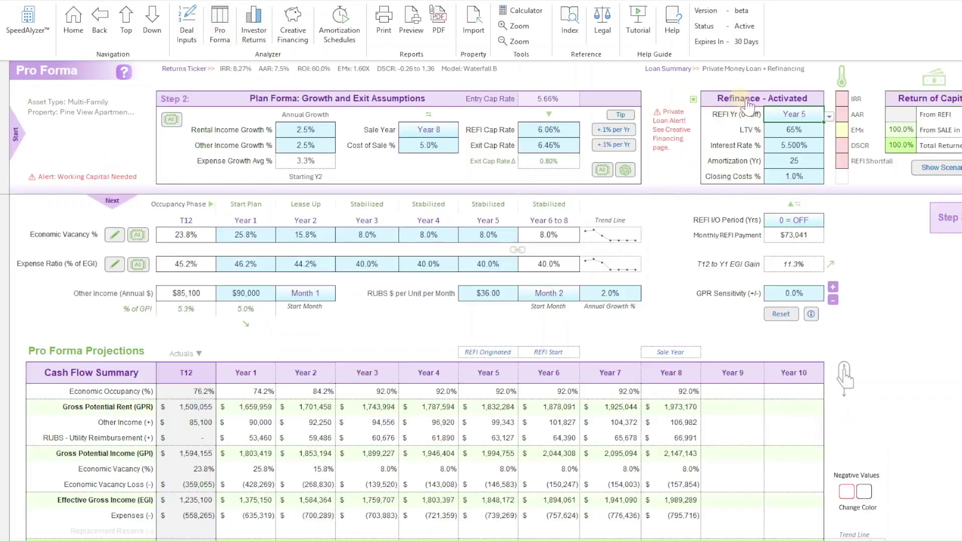
{"action": "left_click", "coordinate": [829, 116]}
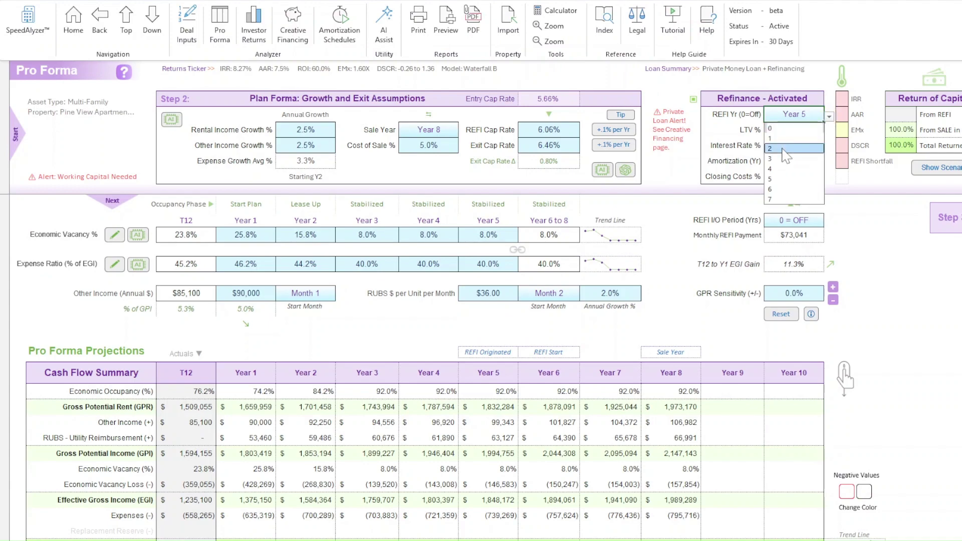
{"action": "left_click", "coordinate": [784, 149]}
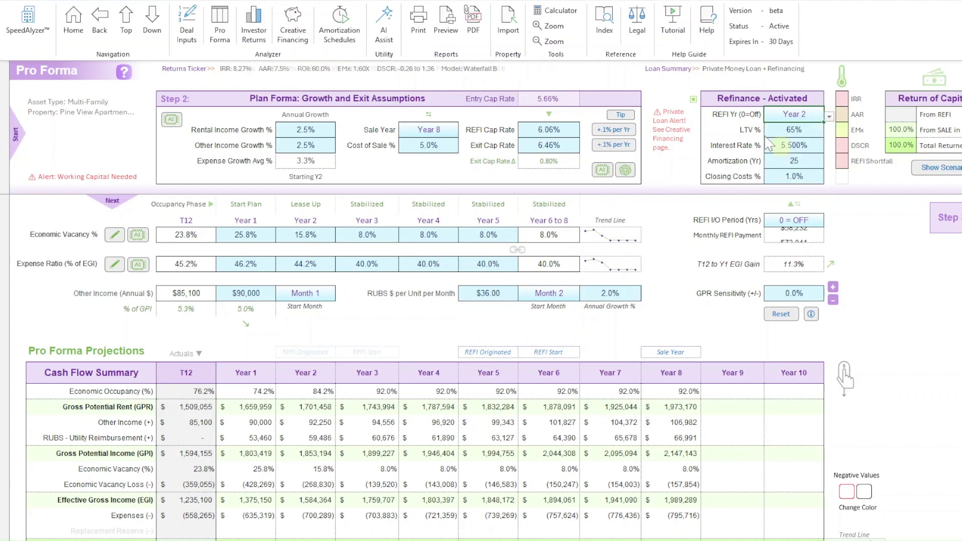
- Switch the creative financing loan position to Second and set the buyer's contribution to the down payment to 20%
{"action": "left_click", "coordinate": [298, 20]}
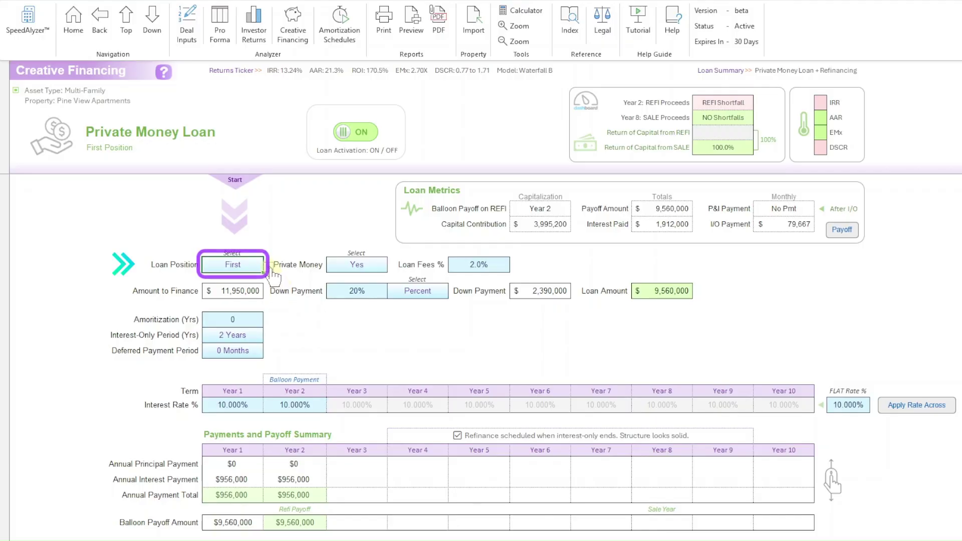
{"action": "left_click", "coordinate": [268, 268]}
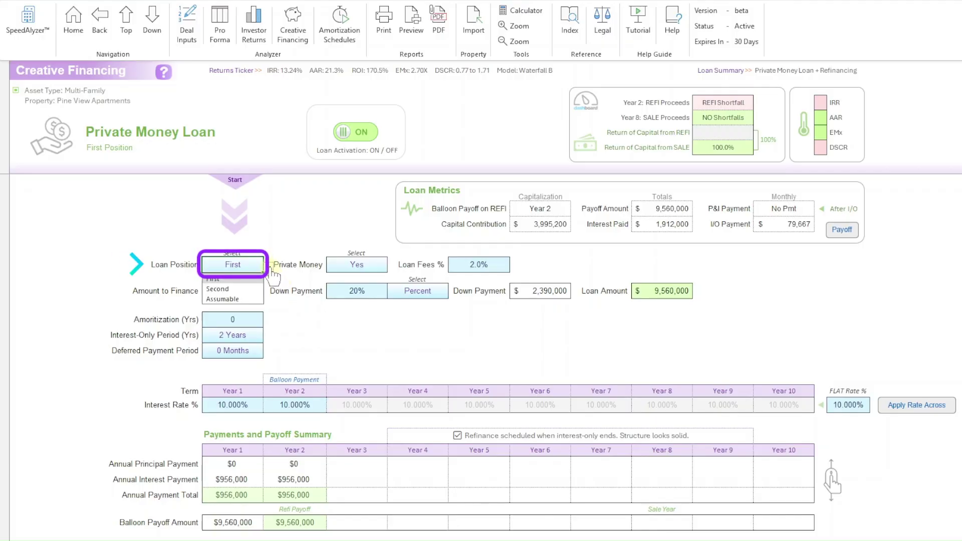
{"action": "left_click", "coordinate": [239, 290]}
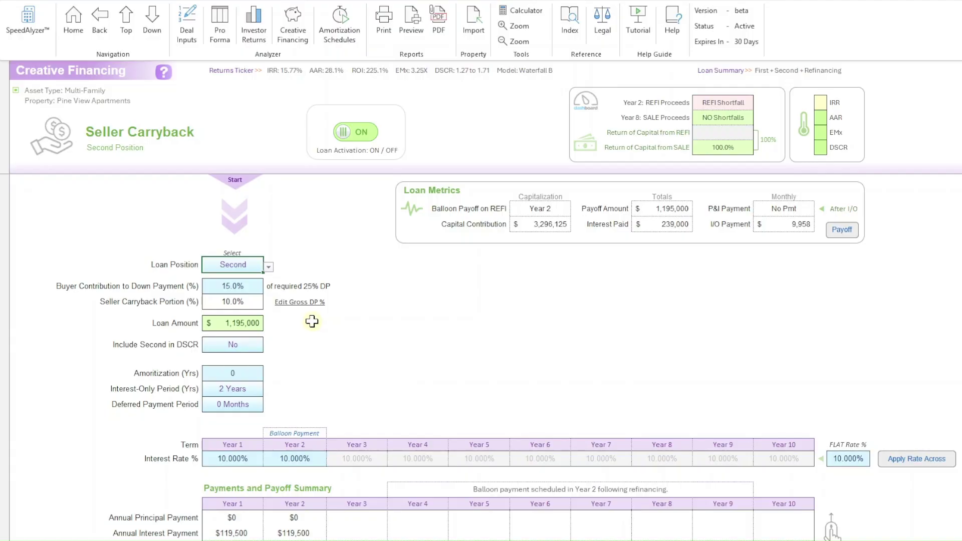
{"action": "left_click", "coordinate": [257, 286]}
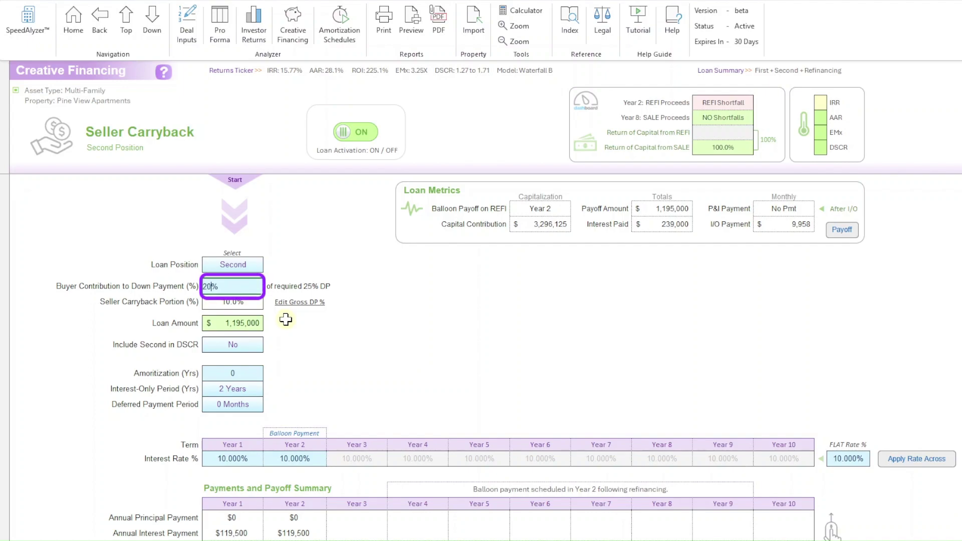
- Include the second-position seller carryback in the DSCR
{"action": "left_click", "coordinate": [249, 343]}
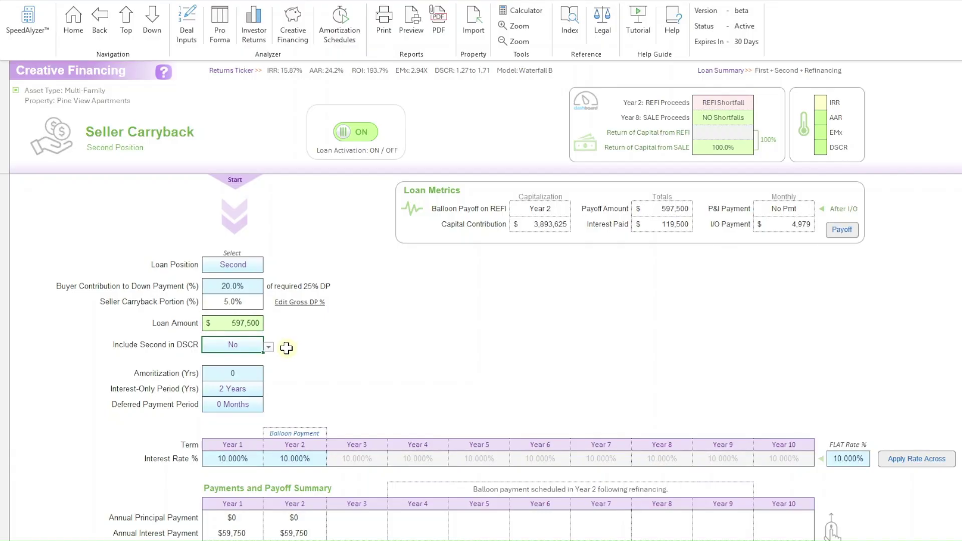
{"action": "left_click", "coordinate": [269, 348]}
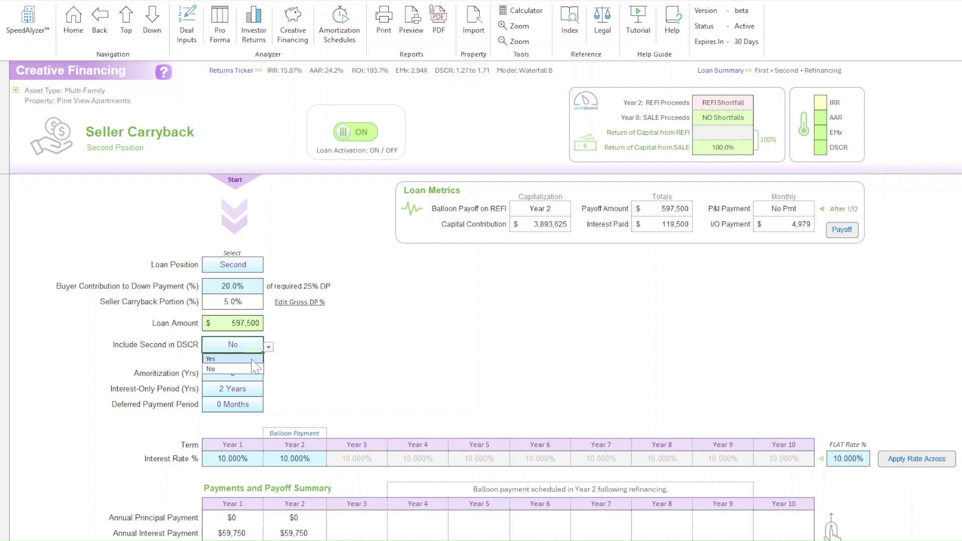
{"action": "left_click", "coordinate": [252, 359]}
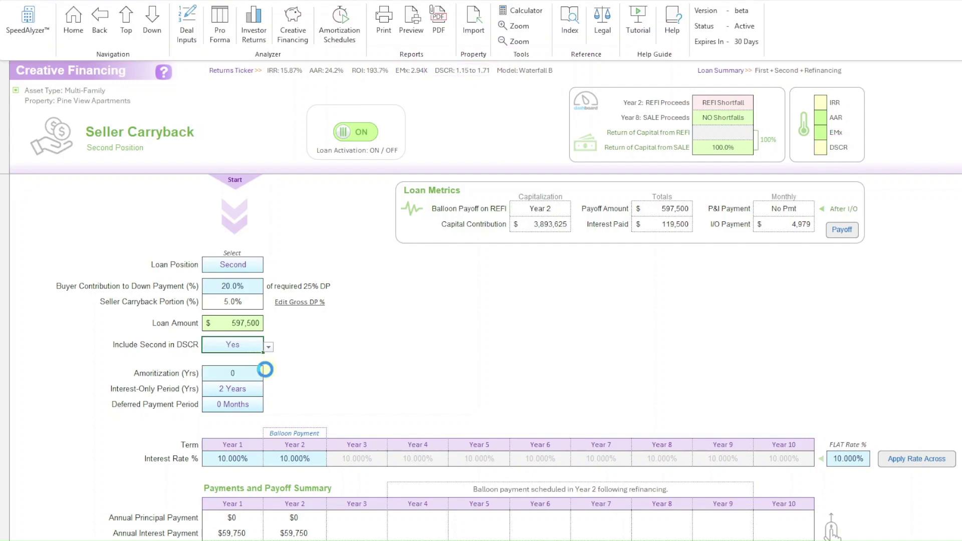
- Set the seller carryback's amortization to 15 years and apply a flat interest rate of 4% across its term
{"action": "left_click", "coordinate": [254, 372]}
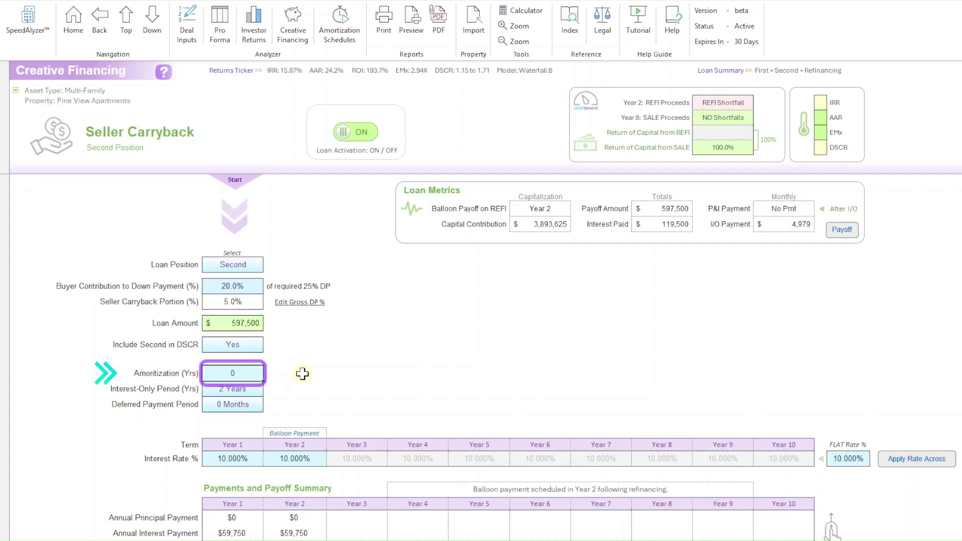
{"action": "type", "text": "15"}
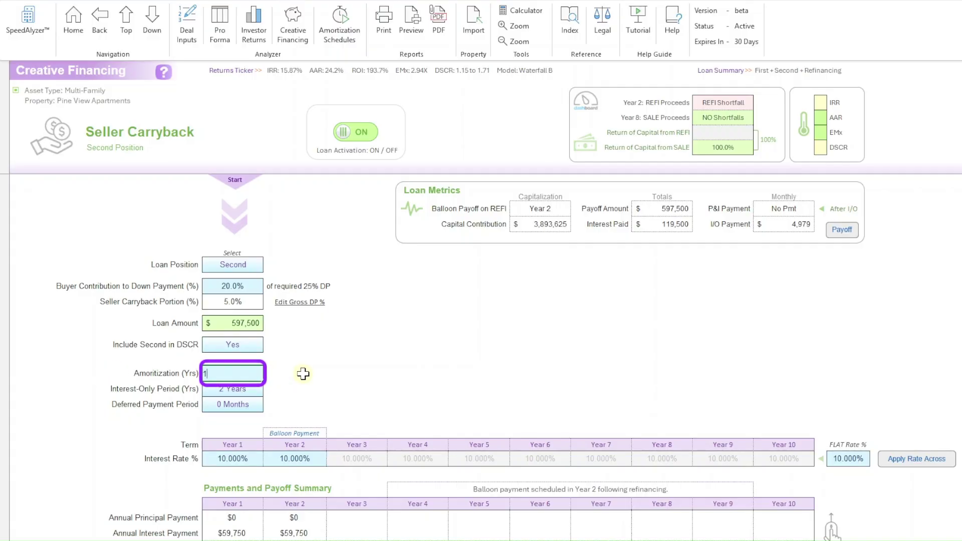
{"action": "key", "text": "Return"}
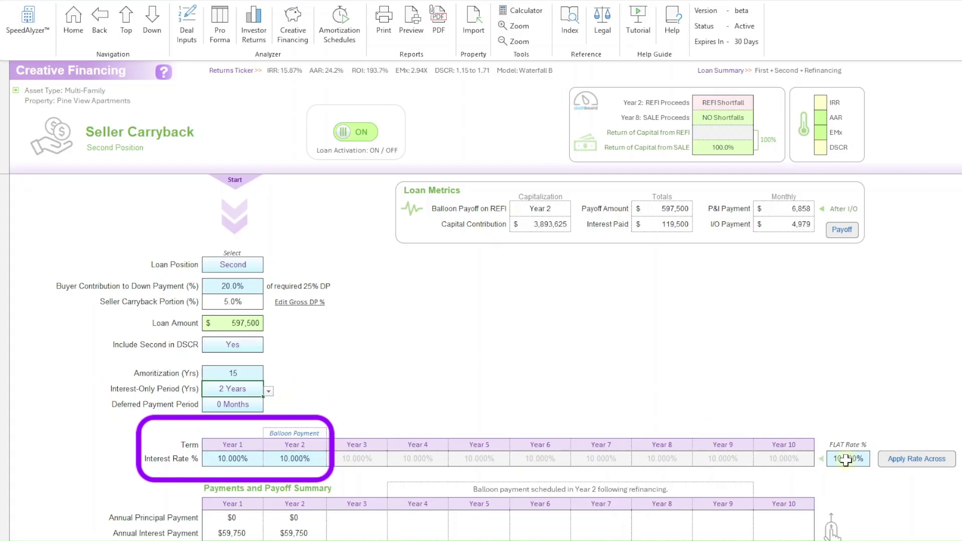
{"action": "type", "text": "4"}
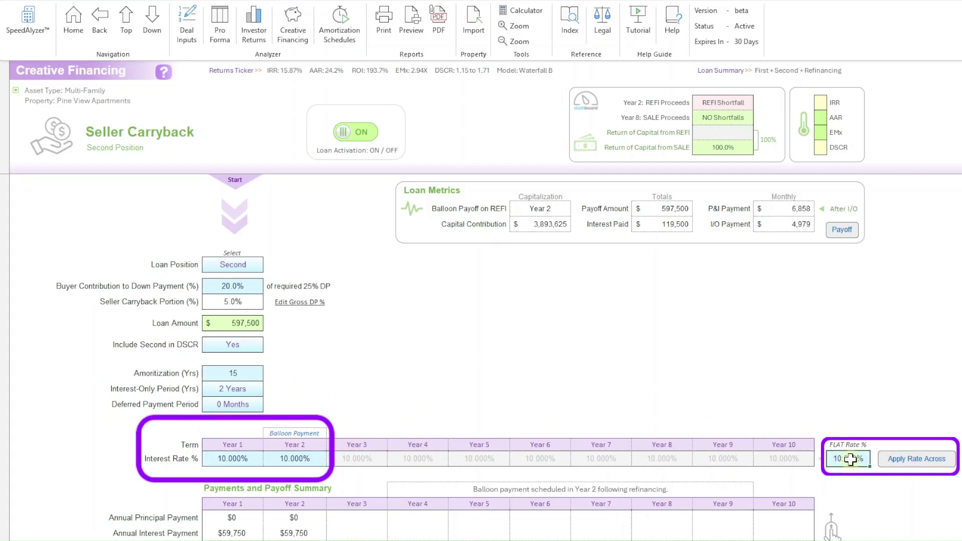
{"action": "left_click", "coordinate": [917, 458]}
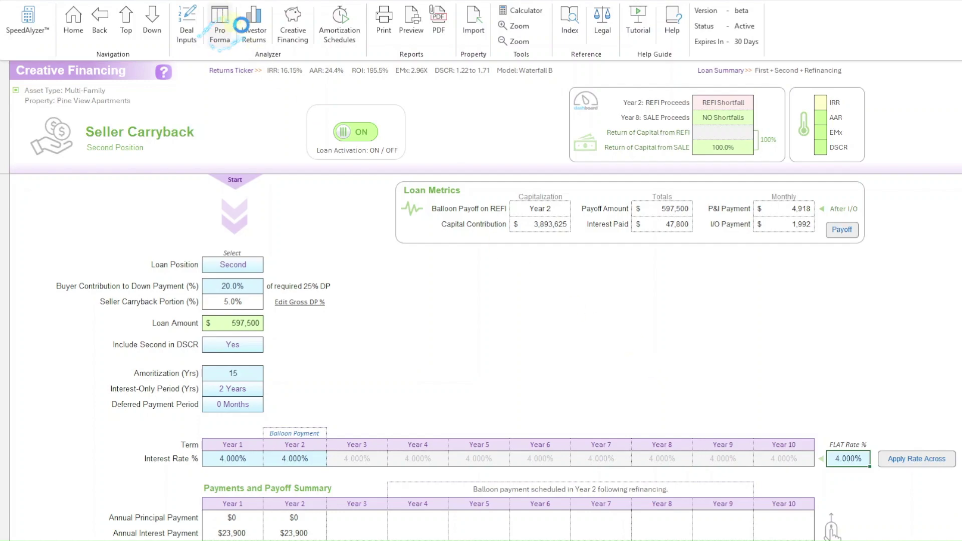
- Change the refinance year in the Pro Forma to Year 3
{"action": "left_click", "coordinate": [220, 27]}
{"action": "left_click", "coordinate": [829, 116]}
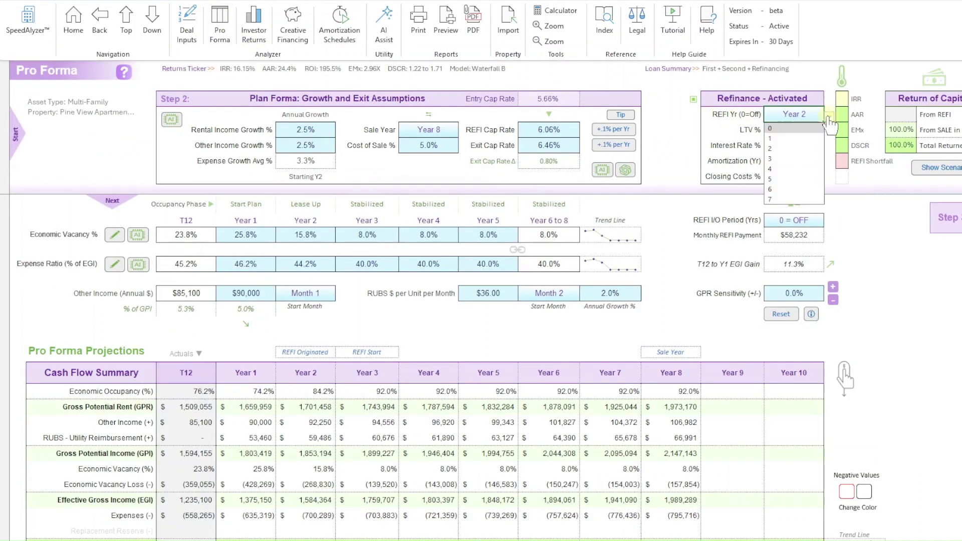
{"action": "left_click", "coordinate": [306, 33]}
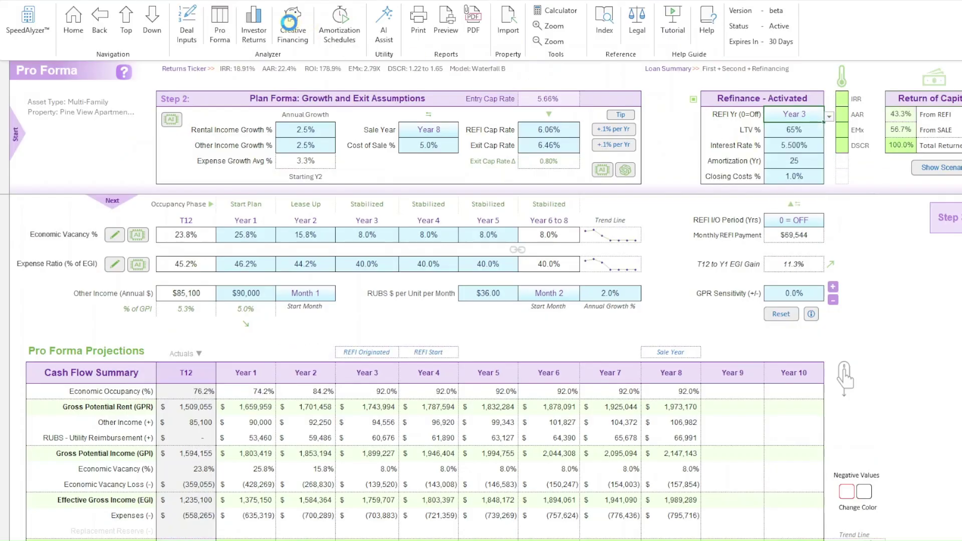
- Review the seller carryback's payoff summary and loan comparison, and the Deal Metrics on the Deal Inputs page
{"action": "left_click", "coordinate": [291, 25]}
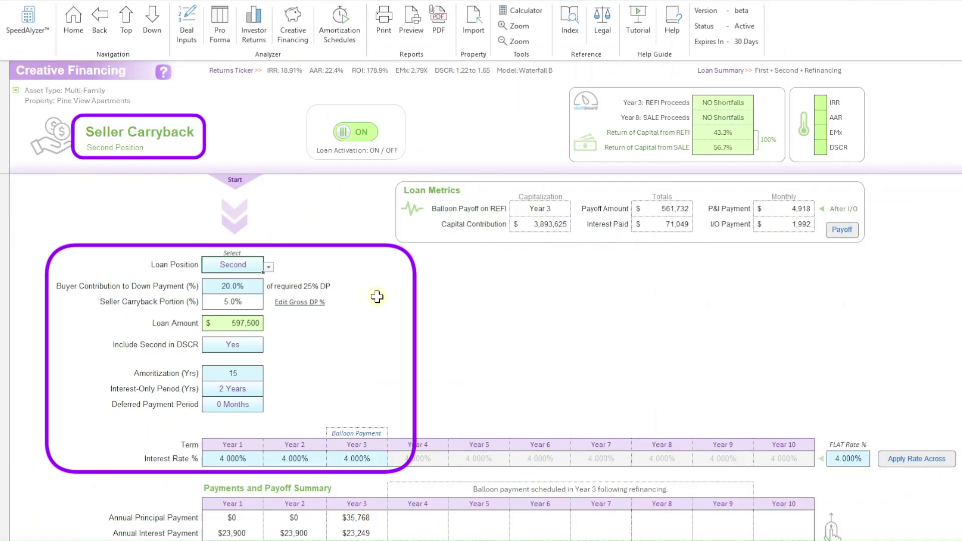
{"action": "scroll", "coordinate": [377, 297], "scroll_direction": "down", "scroll_amount": 2}
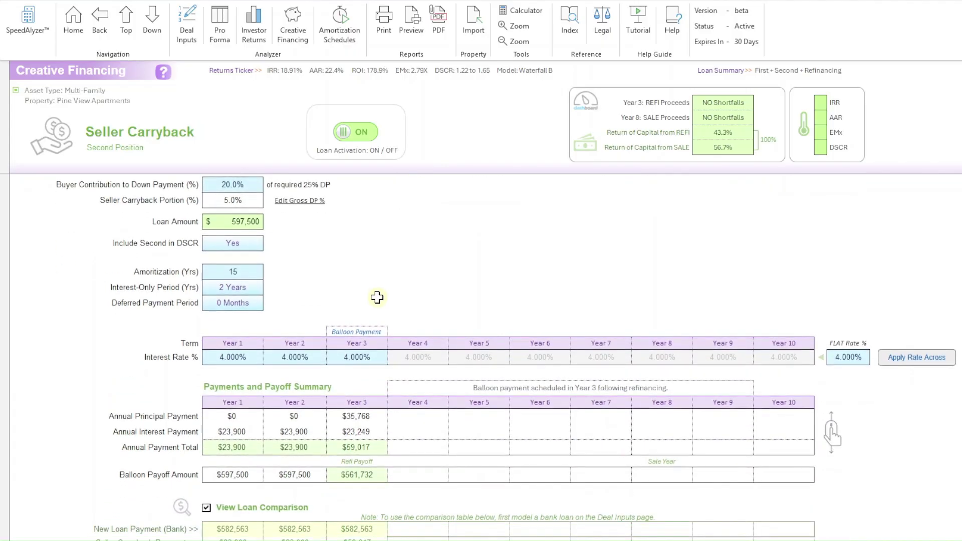
{"action": "scroll", "coordinate": [377, 297], "scroll_direction": "down", "scroll_amount": 1}
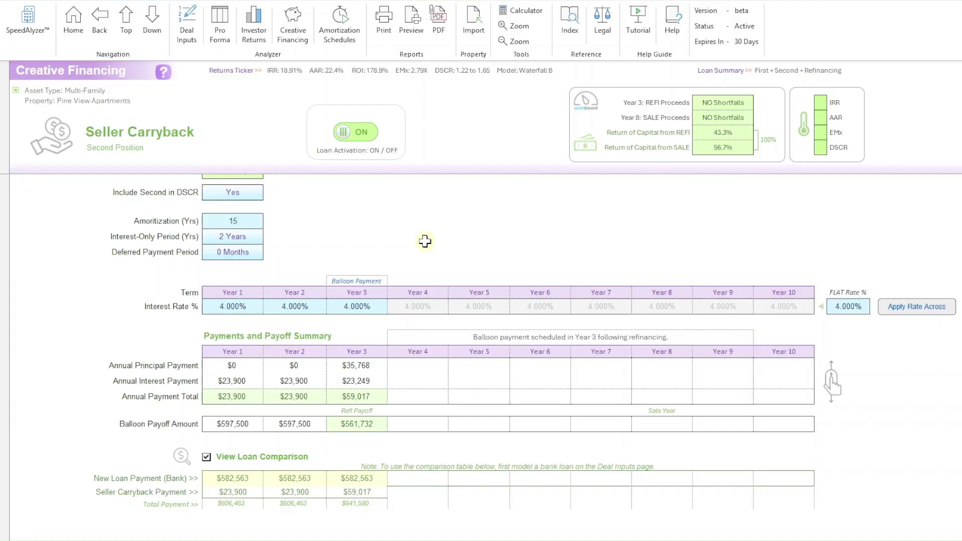
{"action": "left_click", "coordinate": [187, 30]}
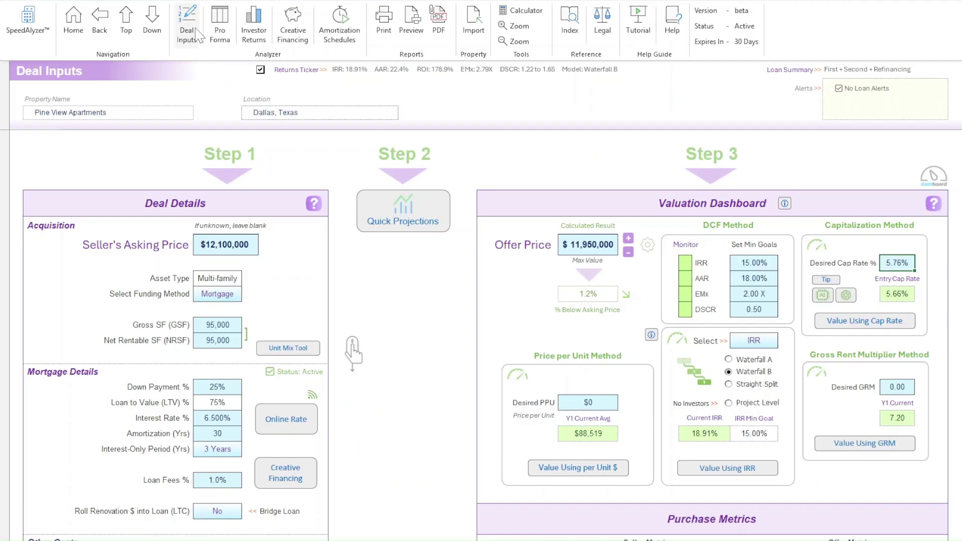
{"action": "left_click", "coordinate": [152, 23]}
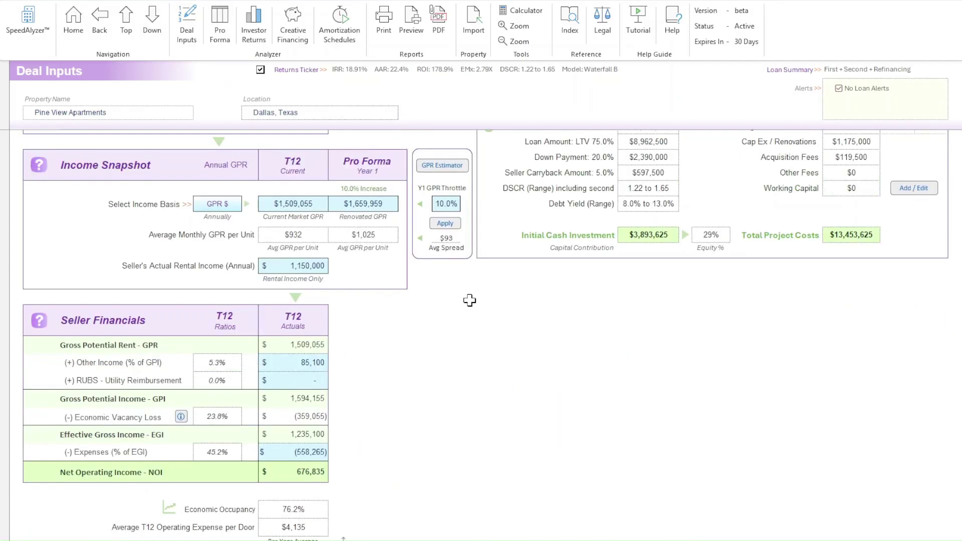
{"action": "scroll", "coordinate": [469, 300], "scroll_direction": "up", "scroll_amount": 2}
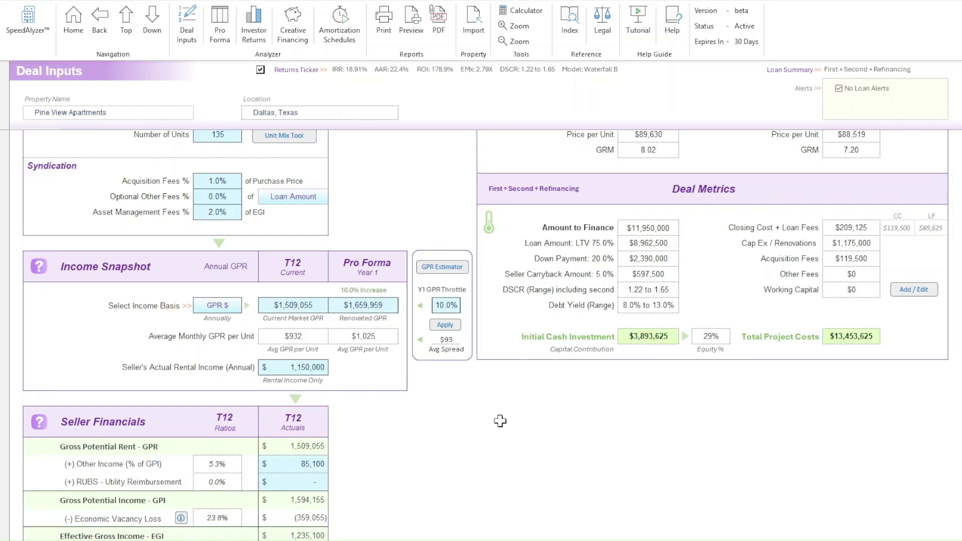
- Switch the creative financing loan position to Assumable
{"action": "left_click", "coordinate": [290, 38]}
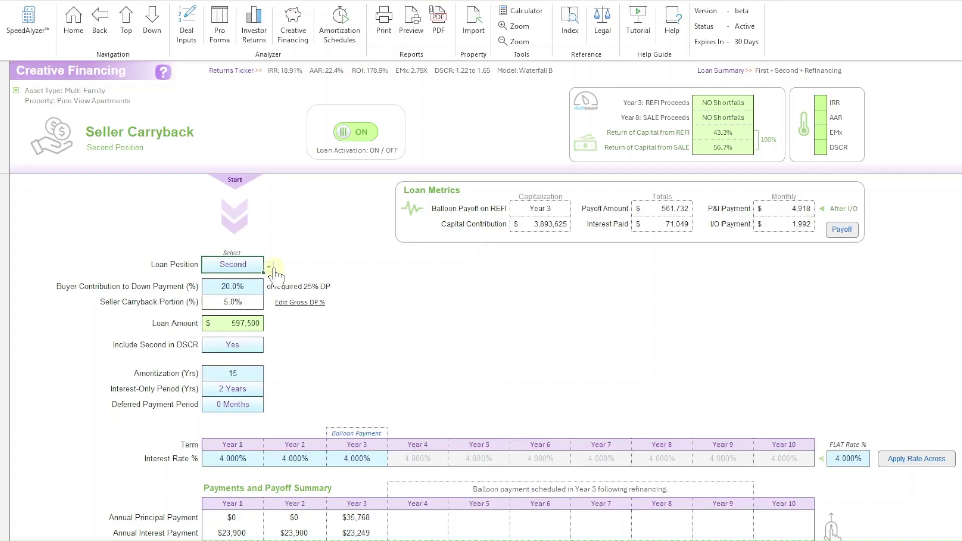
{"action": "left_click", "coordinate": [269, 267]}
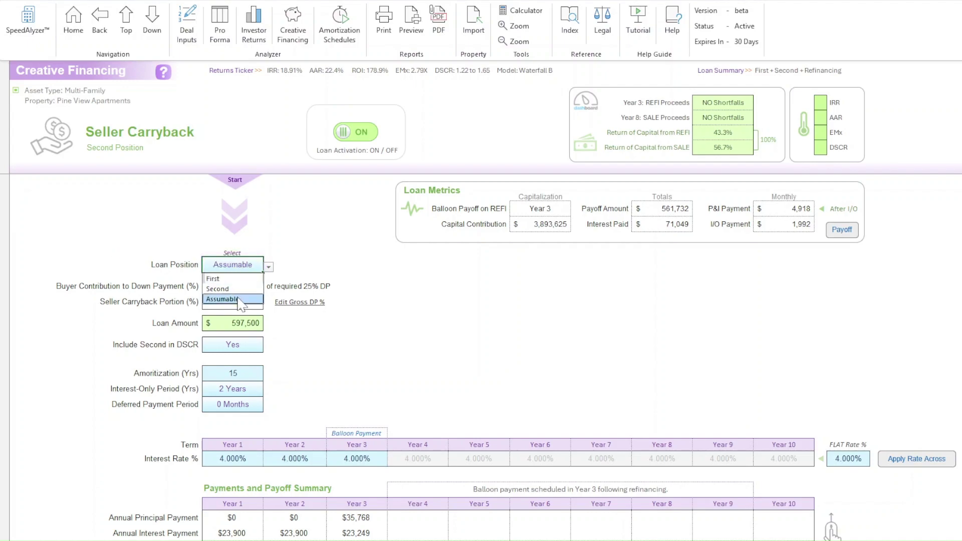
{"action": "left_click", "coordinate": [238, 299]}
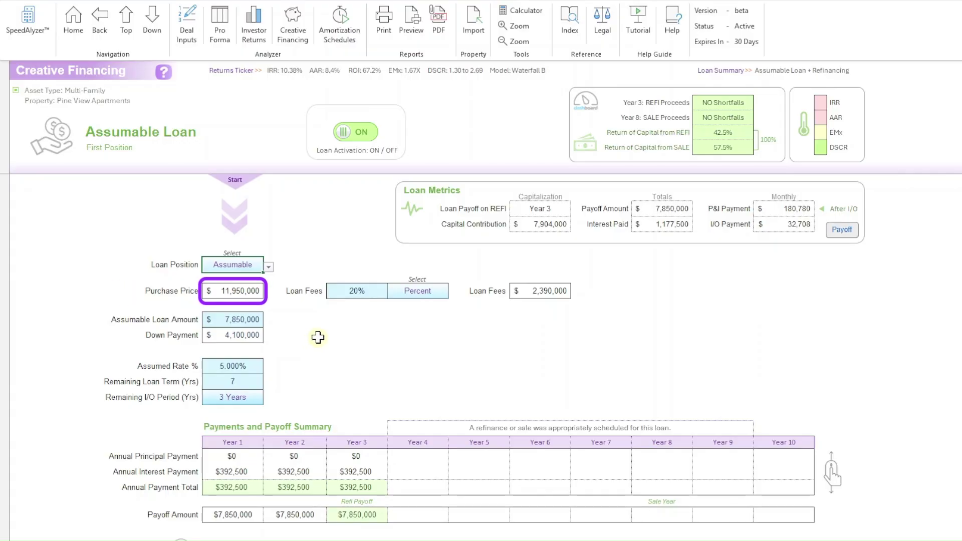
- Express the assumable loan's fees as a percent and set them to 1%
{"action": "left_click", "coordinate": [364, 292]}
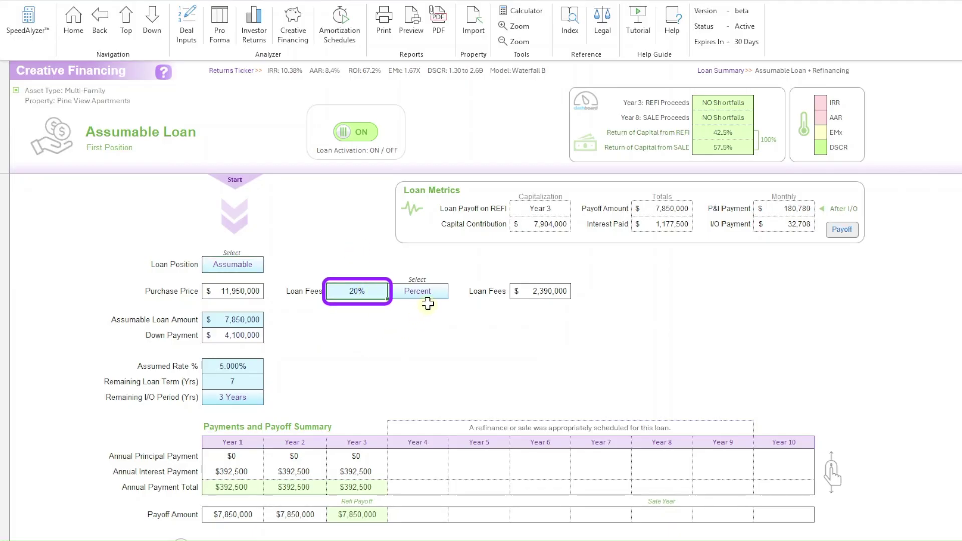
{"action": "left_click", "coordinate": [440, 296]}
{"action": "left_click", "coordinate": [453, 293]}
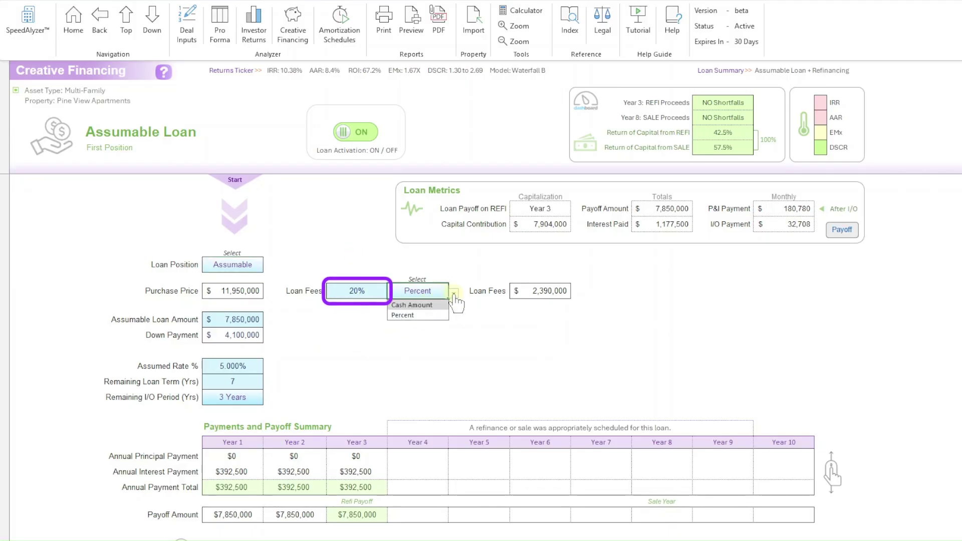
{"action": "left_click", "coordinate": [405, 316]}
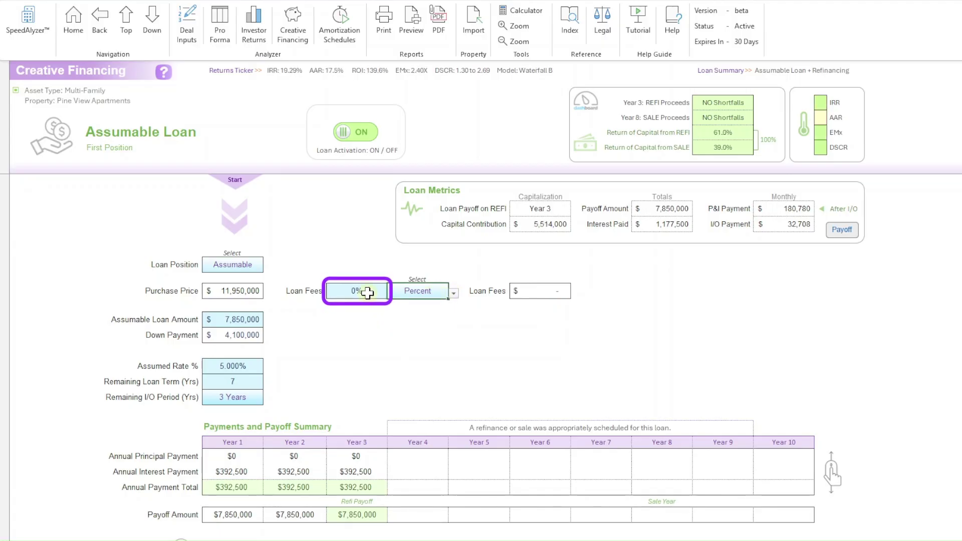
{"action": "left_click", "coordinate": [368, 293]}
{"action": "type", "text": "1"}
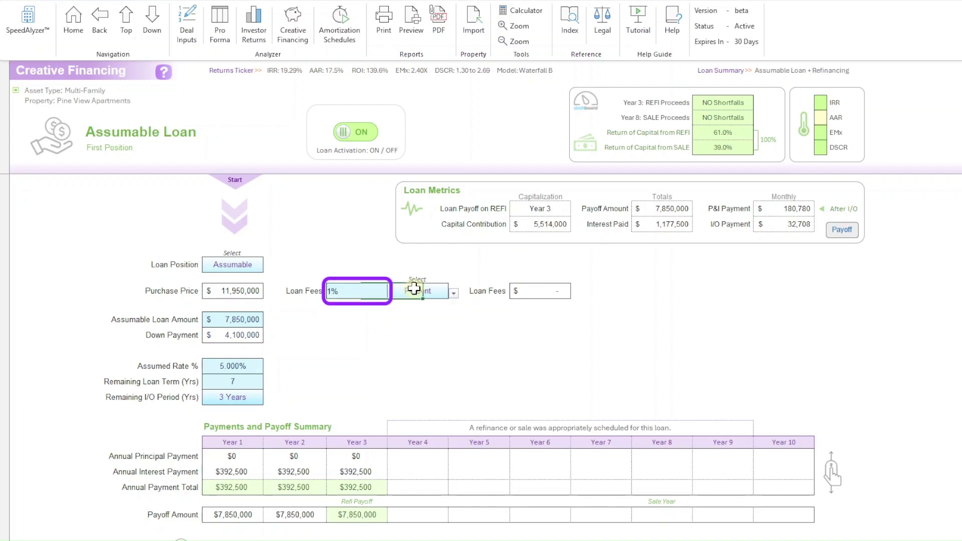
{"action": "left_click", "coordinate": [414, 289]}
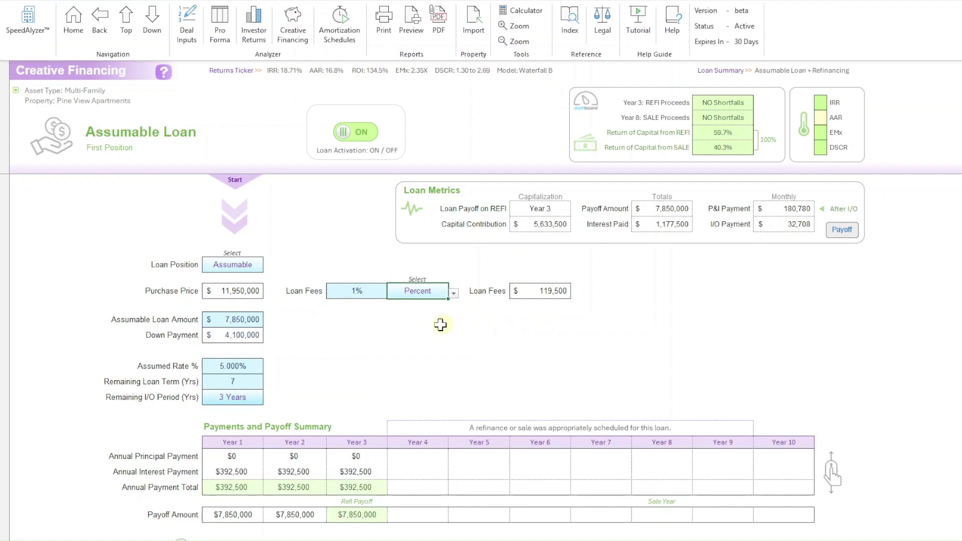
- Set the assumable loan amount to $7,950,000 and the assumed rate to 5.15%
{"action": "left_click", "coordinate": [248, 319]}
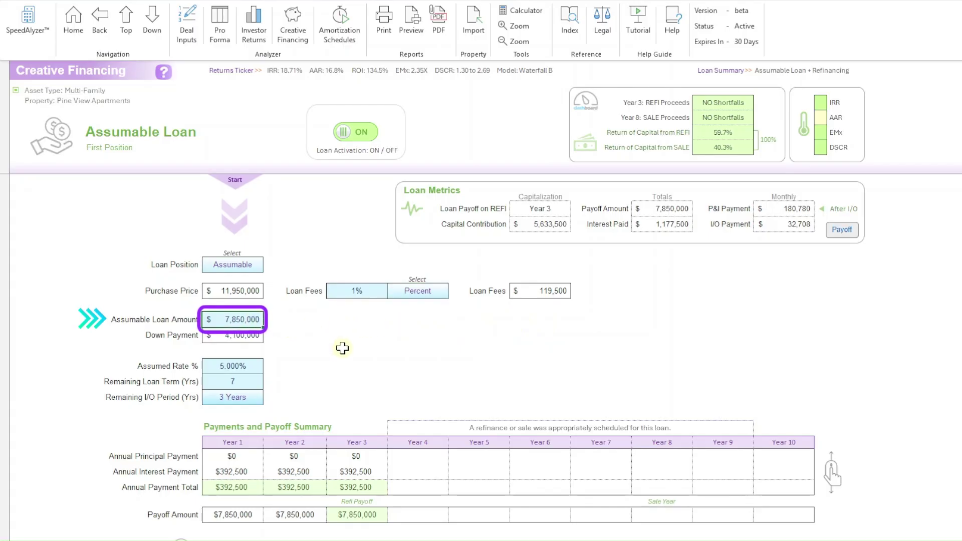
{"action": "type", "text": "7,95"}
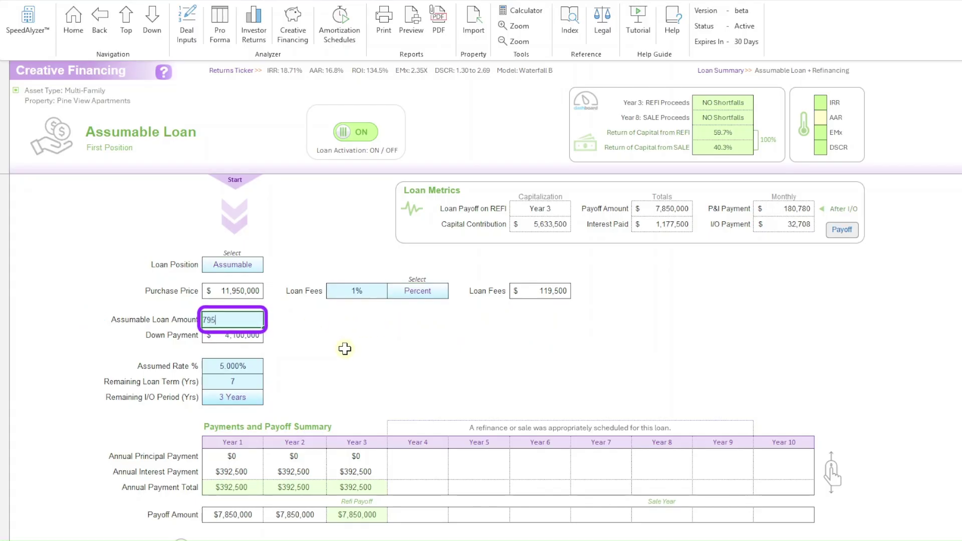
{"action": "type", "text": "0,000"}
{"action": "key", "text": "Return"}
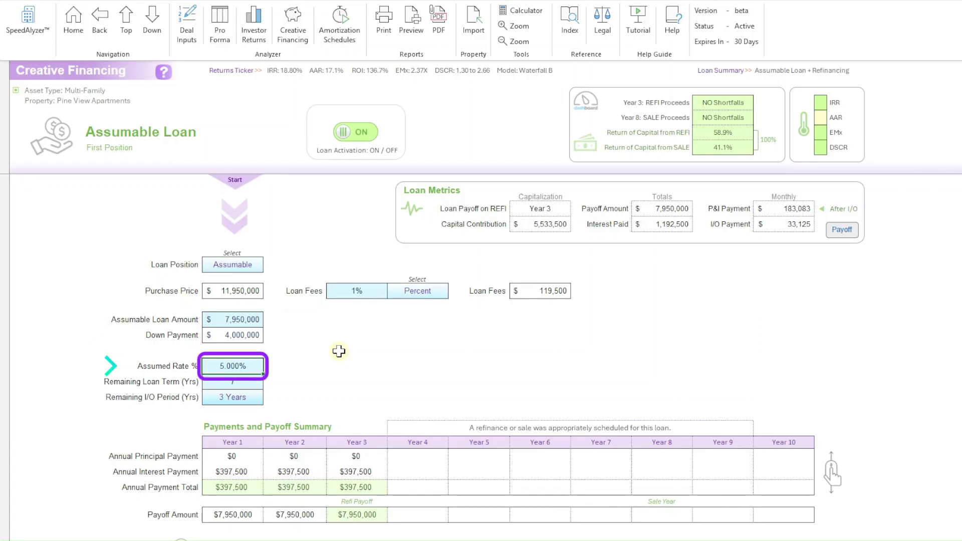
{"action": "type", "text": "5.15"}
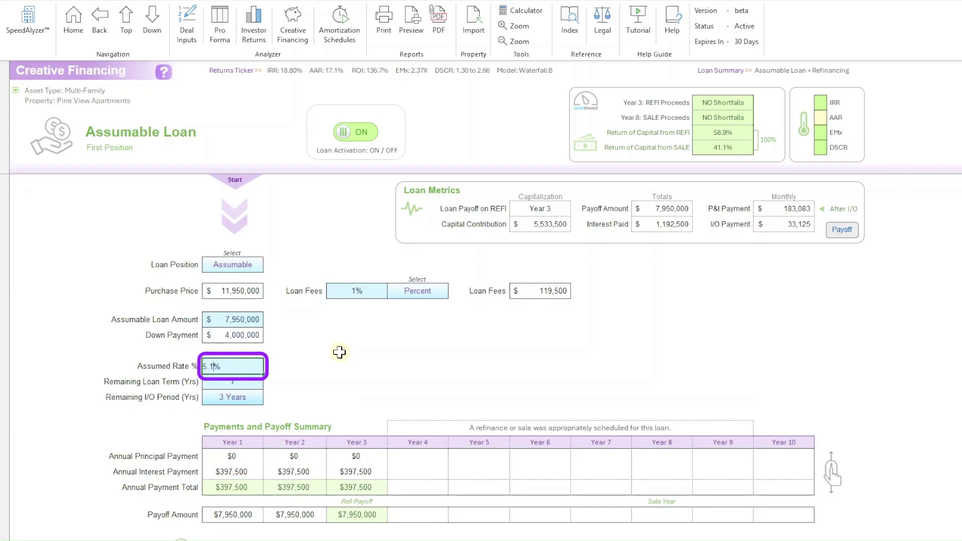
{"action": "key", "text": "Return"}
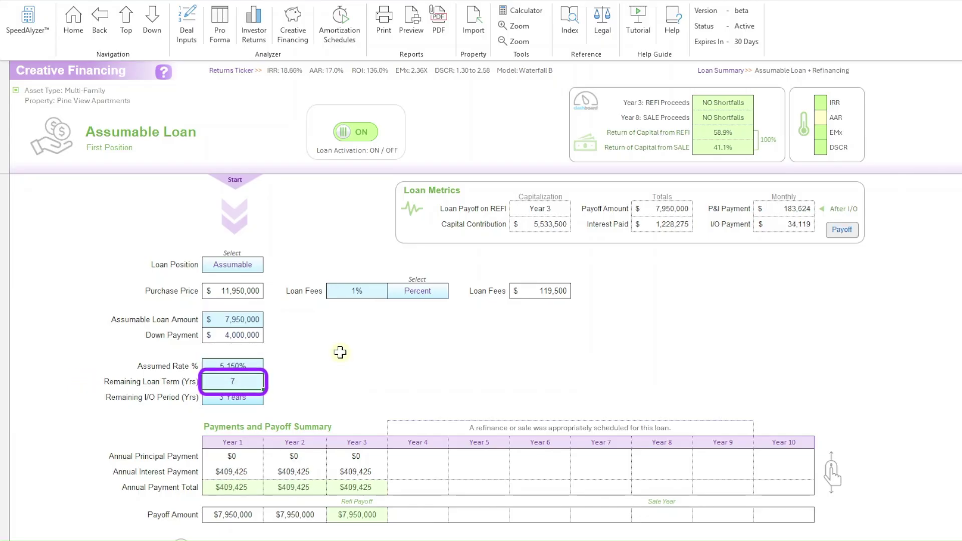
- Set the assumable loan's remaining term to 10 years and its remaining interest-only period to 2 years
{"action": "type", "text": "10"}
{"action": "key", "text": "Return"}
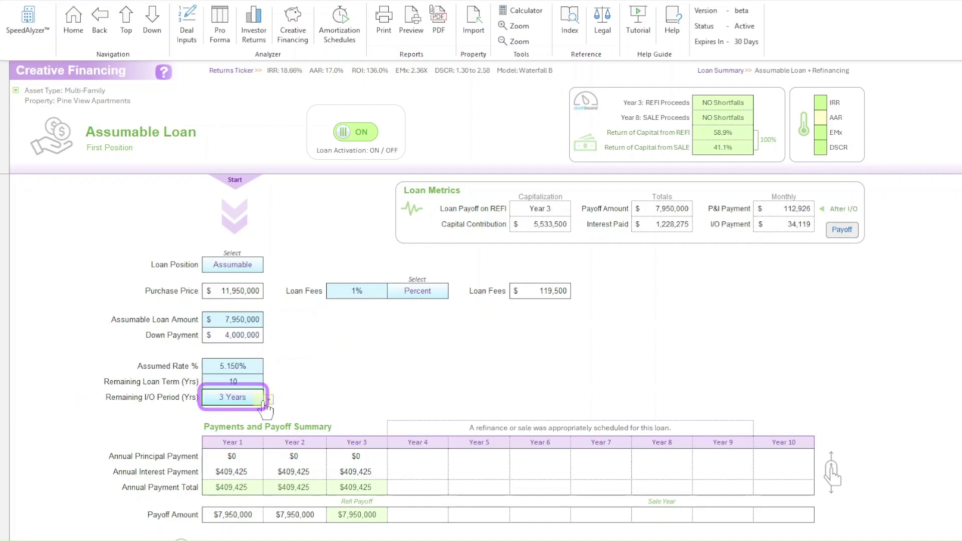
{"action": "left_click", "coordinate": [268, 399]}
{"action": "left_click", "coordinate": [252, 430]}
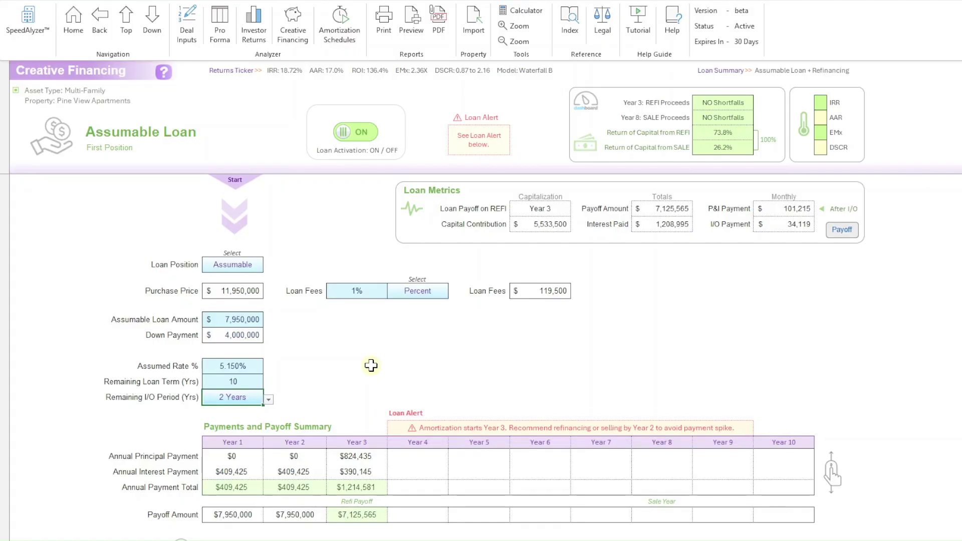
- Change the refinance year in the Pro Forma to Year 2
{"action": "scroll", "coordinate": [371, 365], "scroll_direction": "down", "scroll_amount": 2}
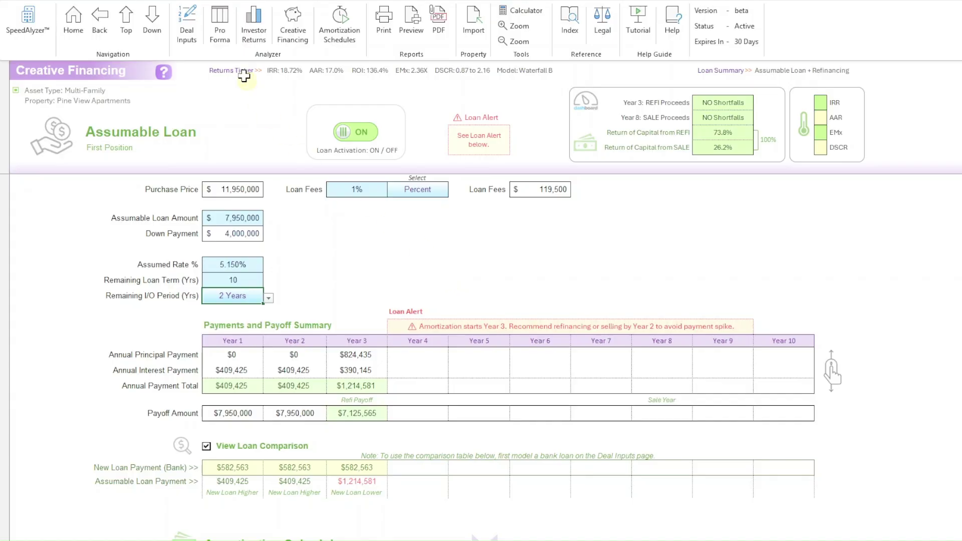
{"action": "left_click", "coordinate": [219, 27]}
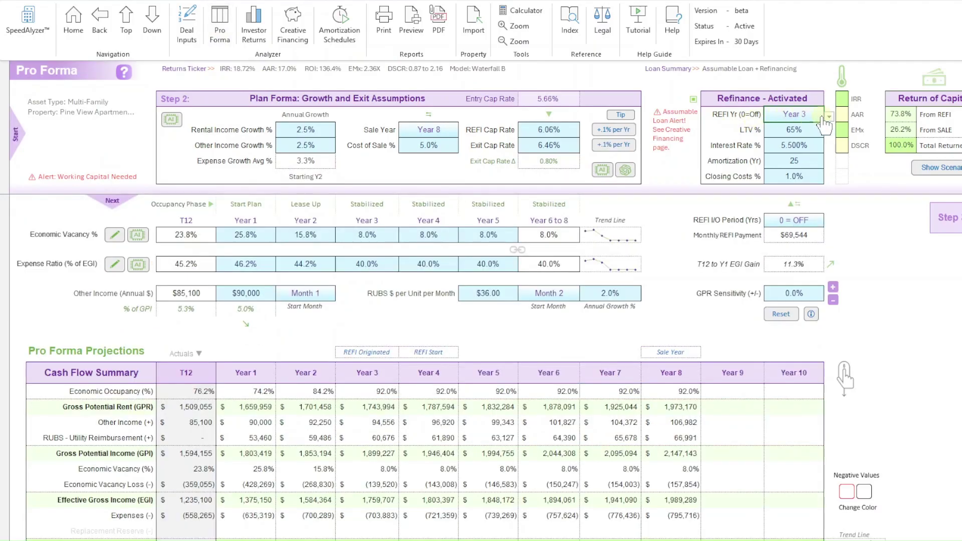
{"action": "left_click", "coordinate": [829, 118]}
{"action": "left_click", "coordinate": [791, 149]}
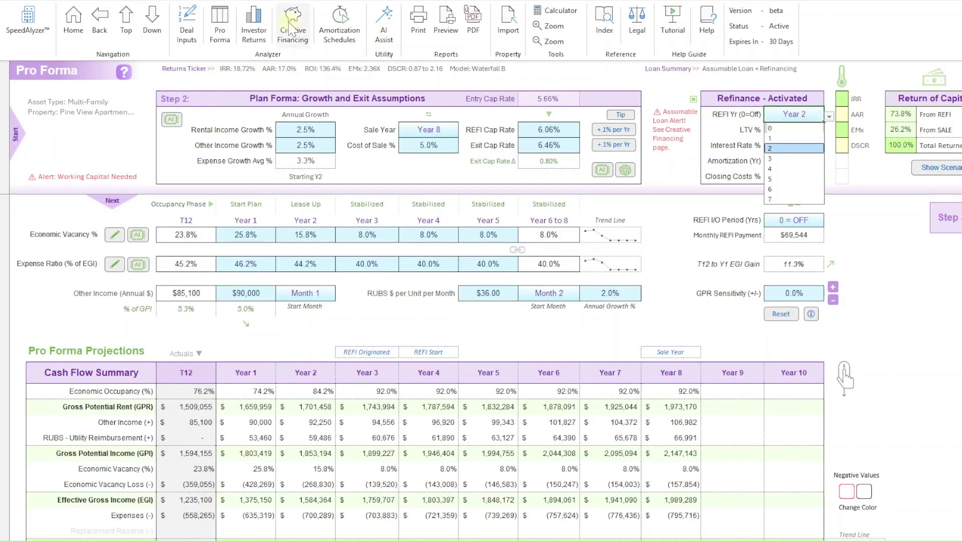
- Review the assumable loan's returns, payments and payoff summary, and loan comparison on the Creative Financing page
{"action": "left_click", "coordinate": [291, 27]}
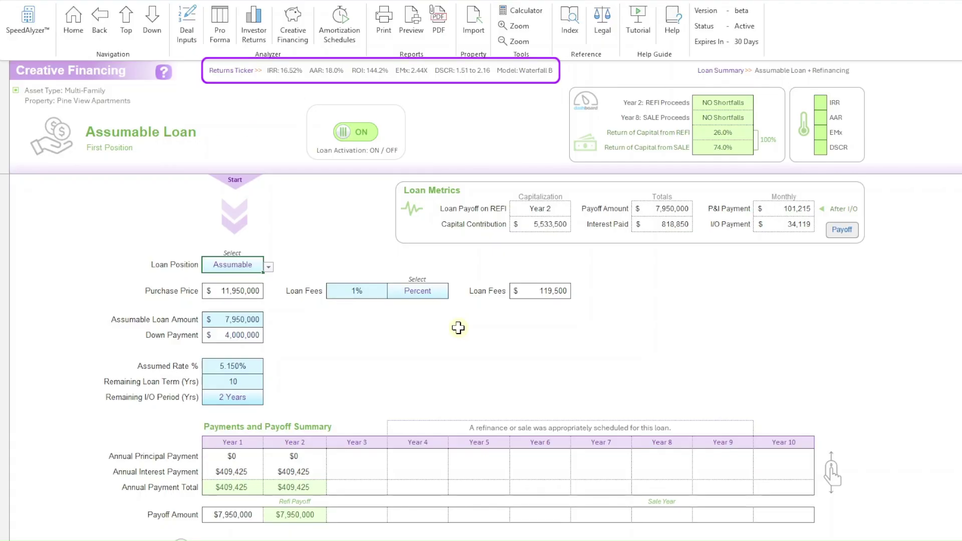
{"action": "scroll", "coordinate": [458, 328], "scroll_direction": "down", "scroll_amount": 2}
{"action": "scroll", "coordinate": [459, 331], "scroll_direction": "down", "scroll_amount": 1}
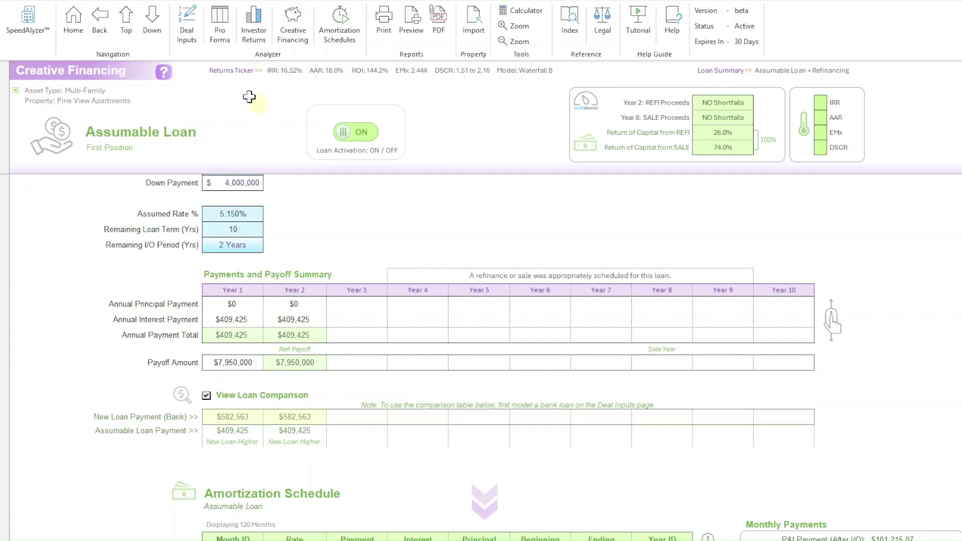
{"action": "left_click", "coordinate": [125, 22]}
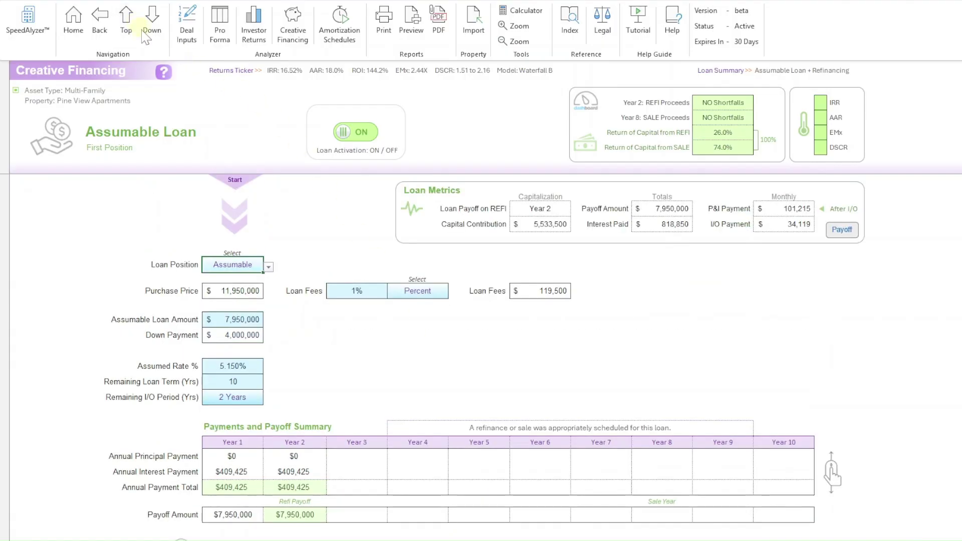